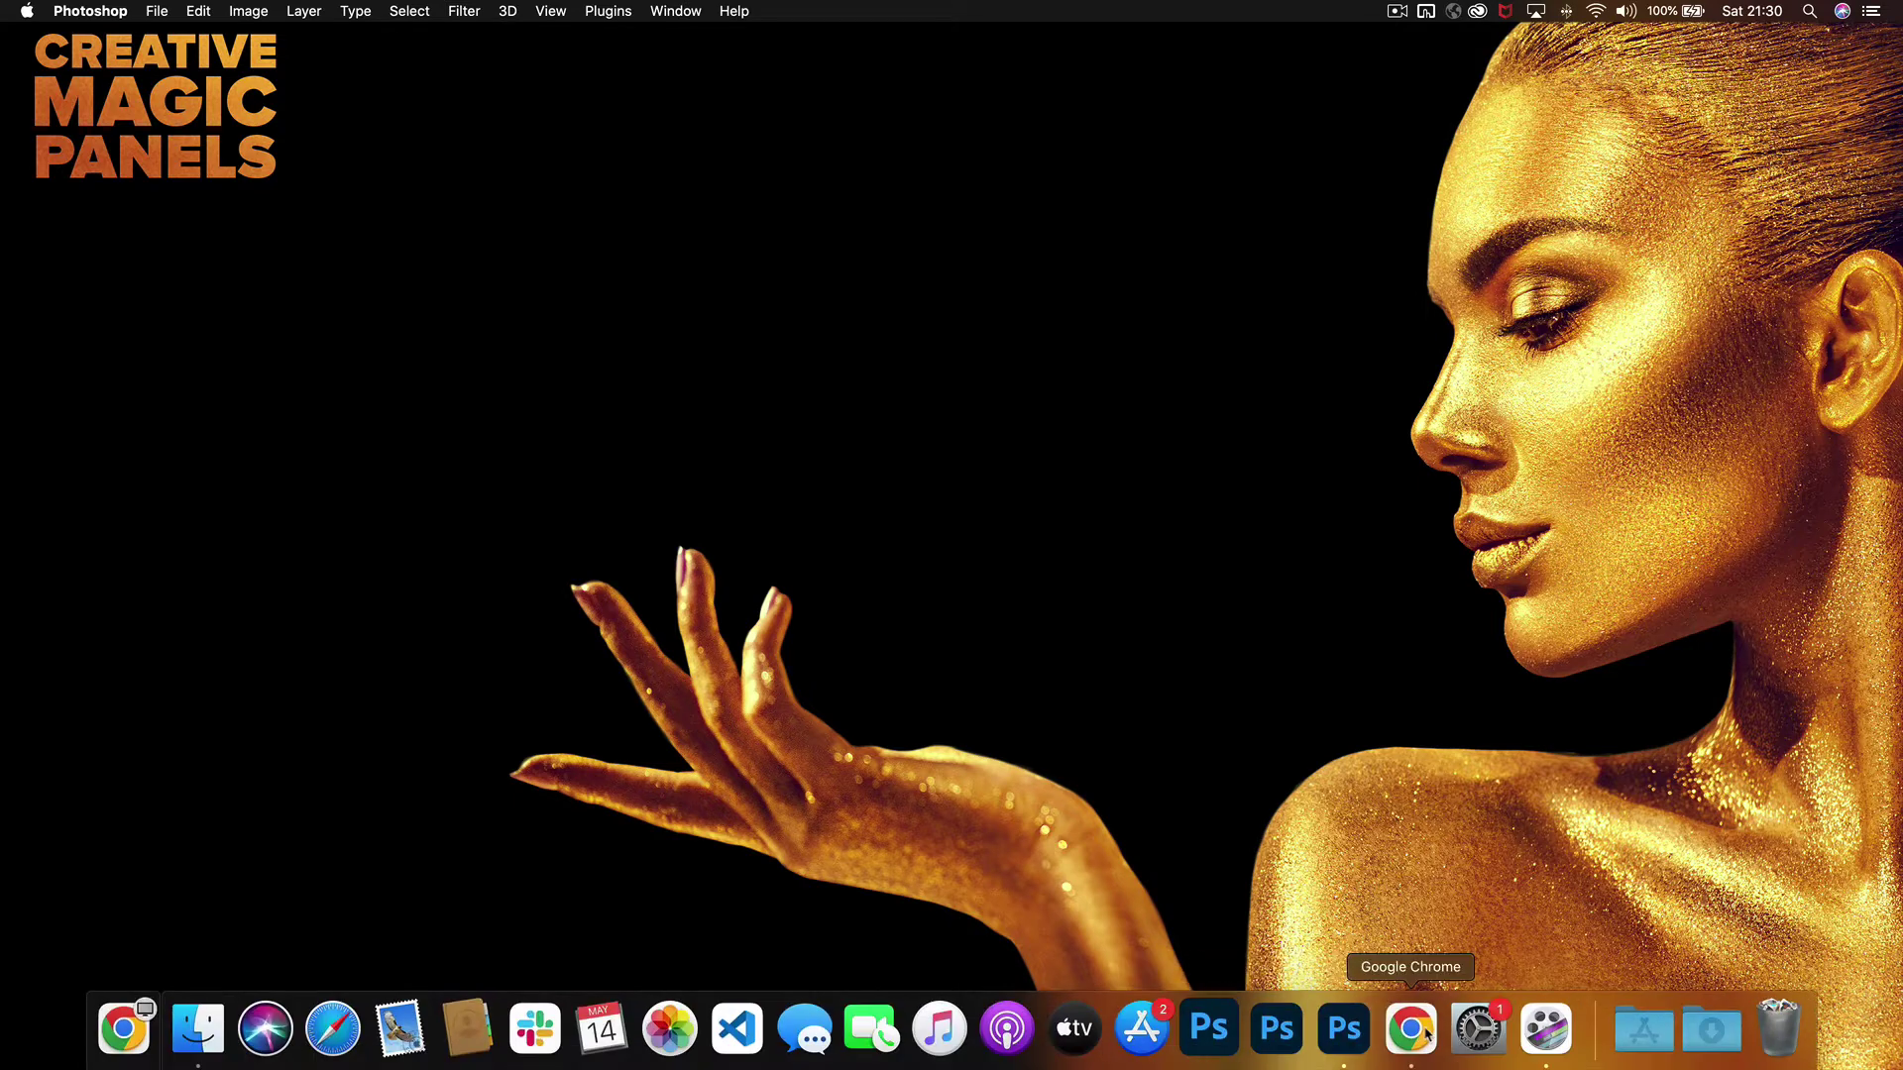
Bring Chrome's Magic Touch purchase confirmation page, with download and license key, to the front
click(1410, 1026)
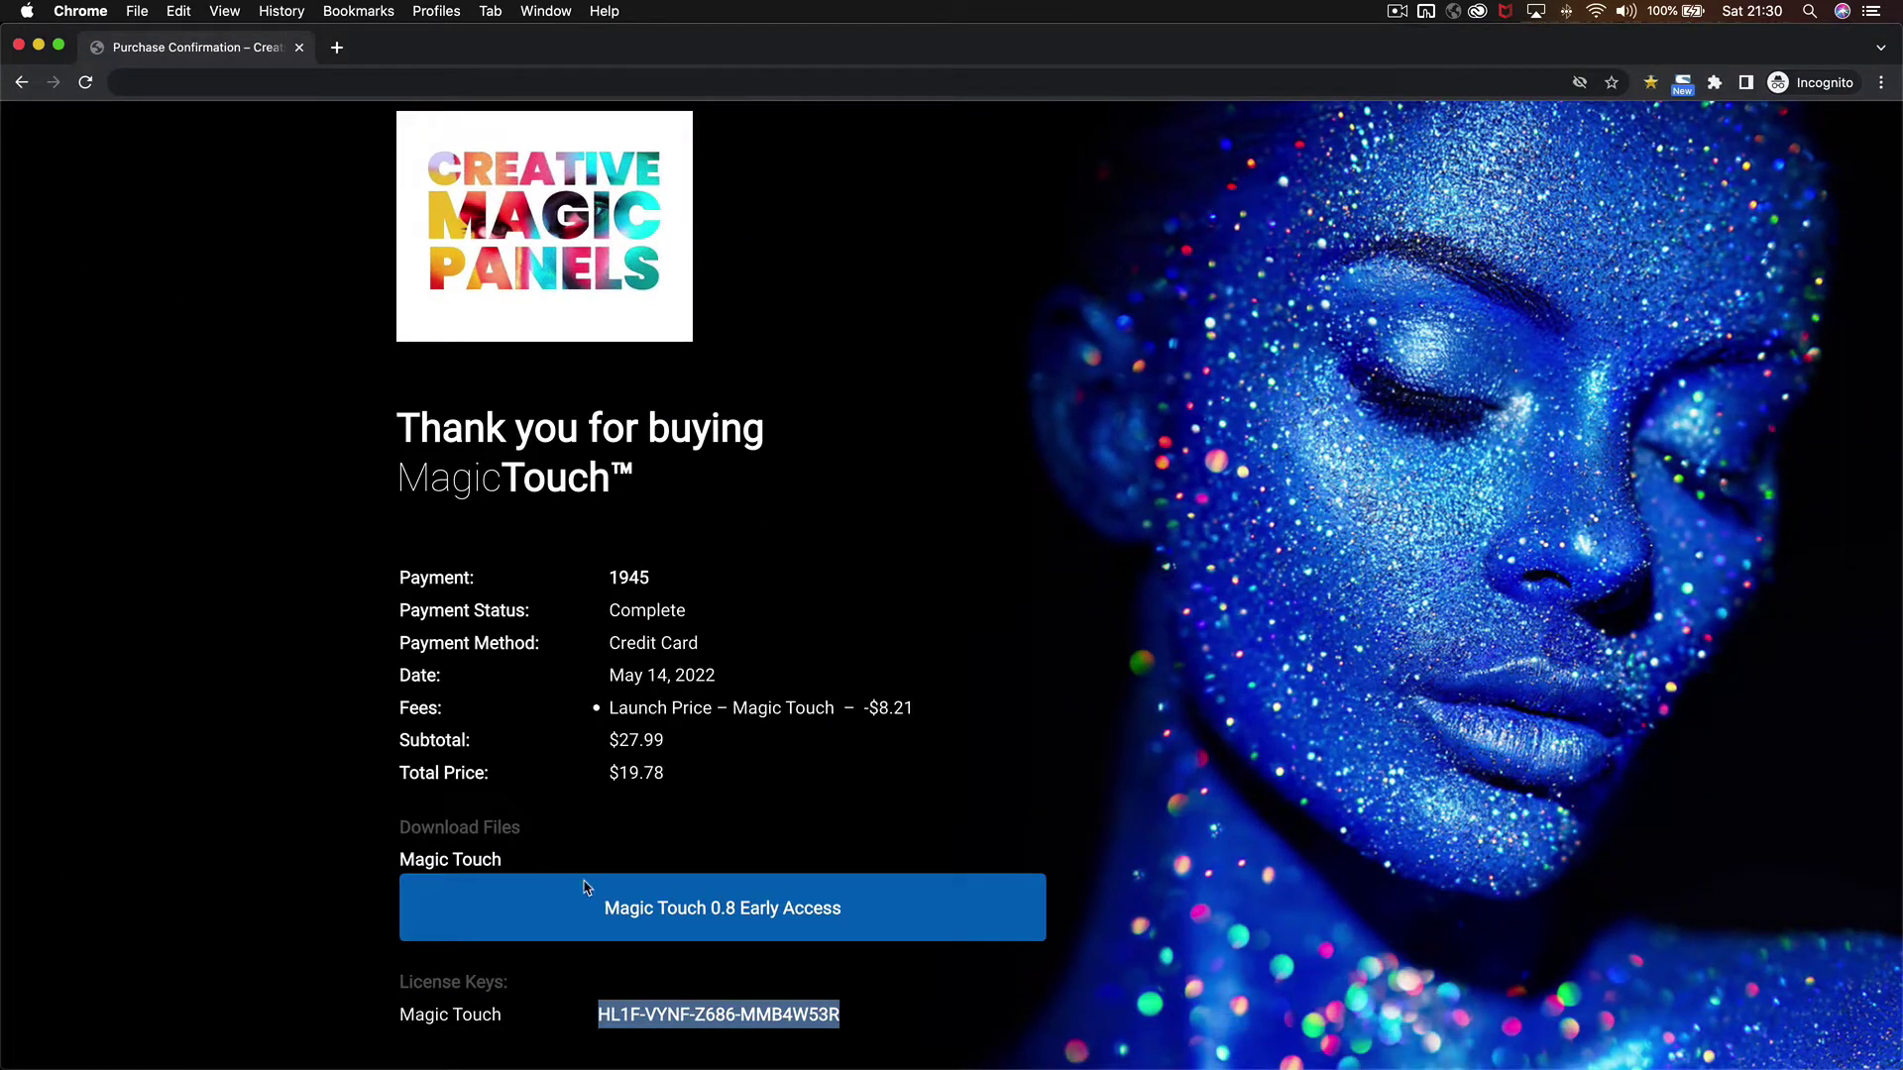
Save the Magic Touch 0.8 Early Access package as MagicTouchEA.zip in Downloads
click(818, 832)
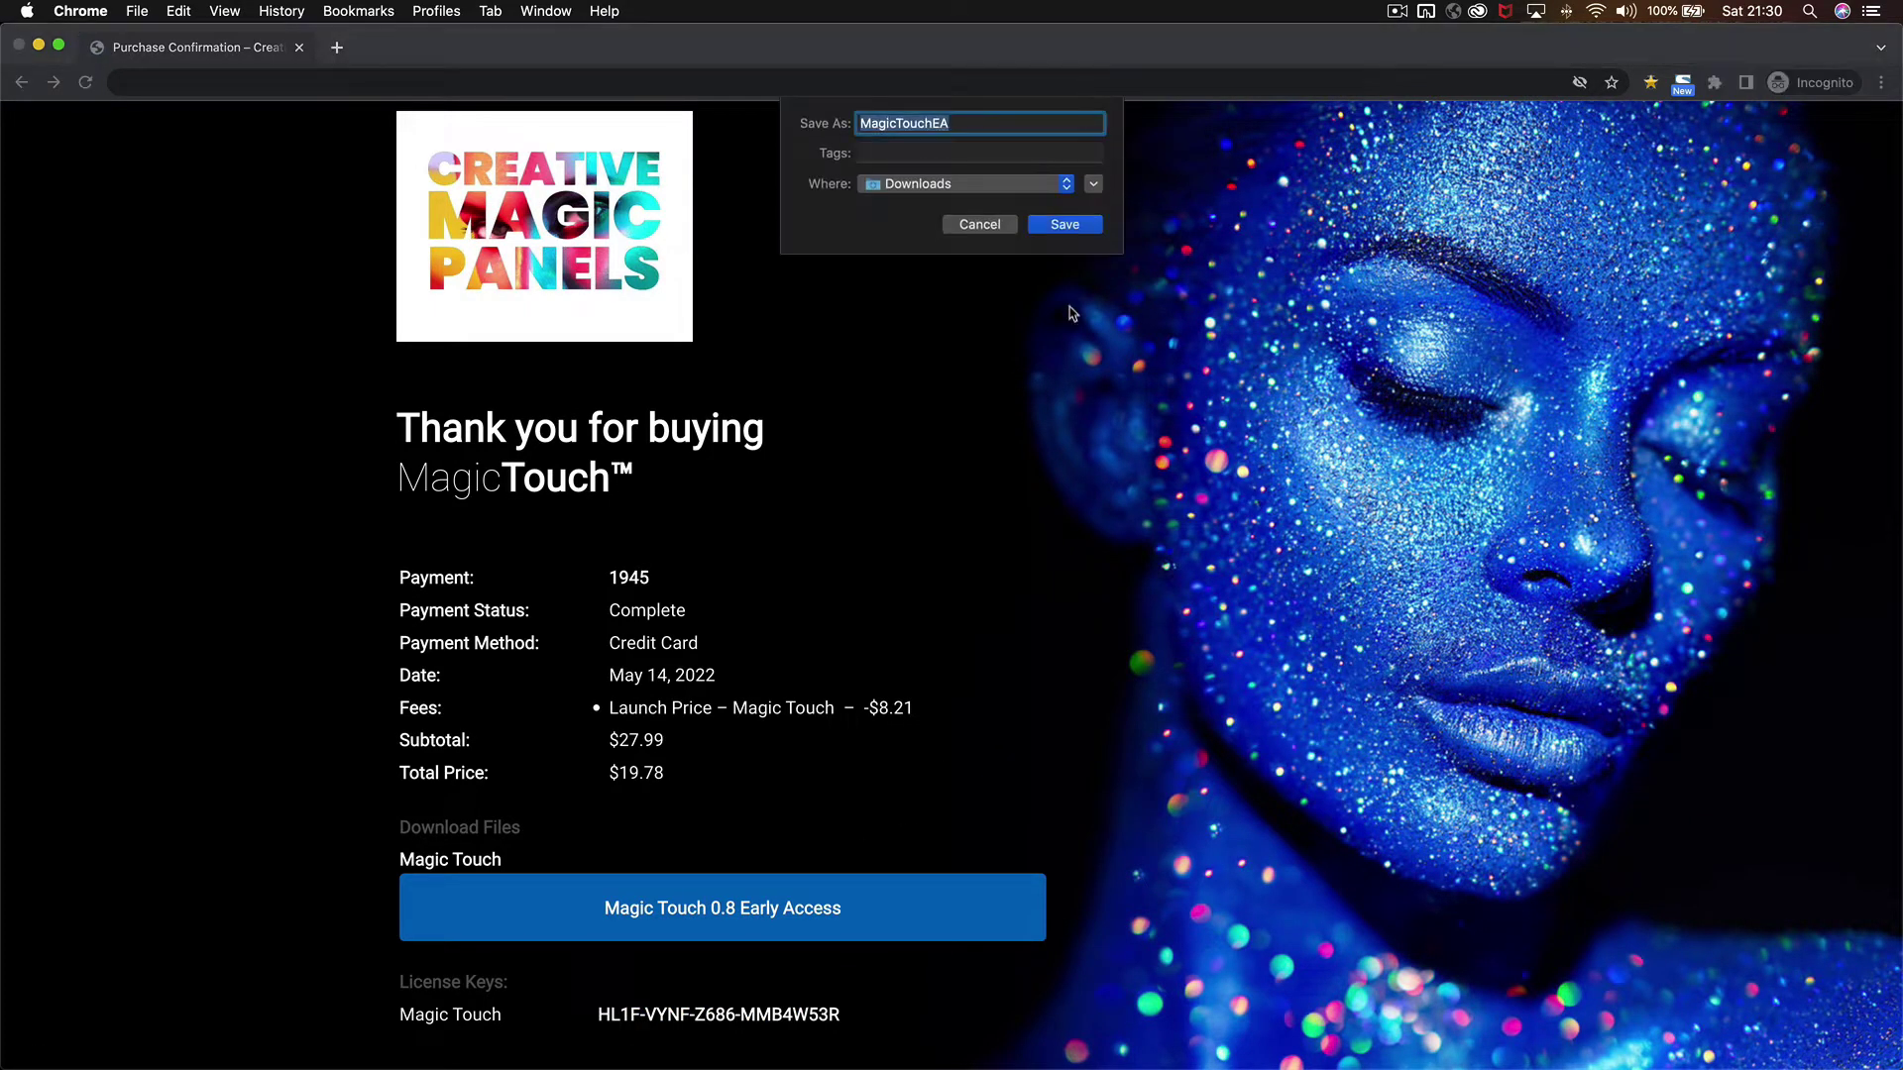
click(1065, 225)
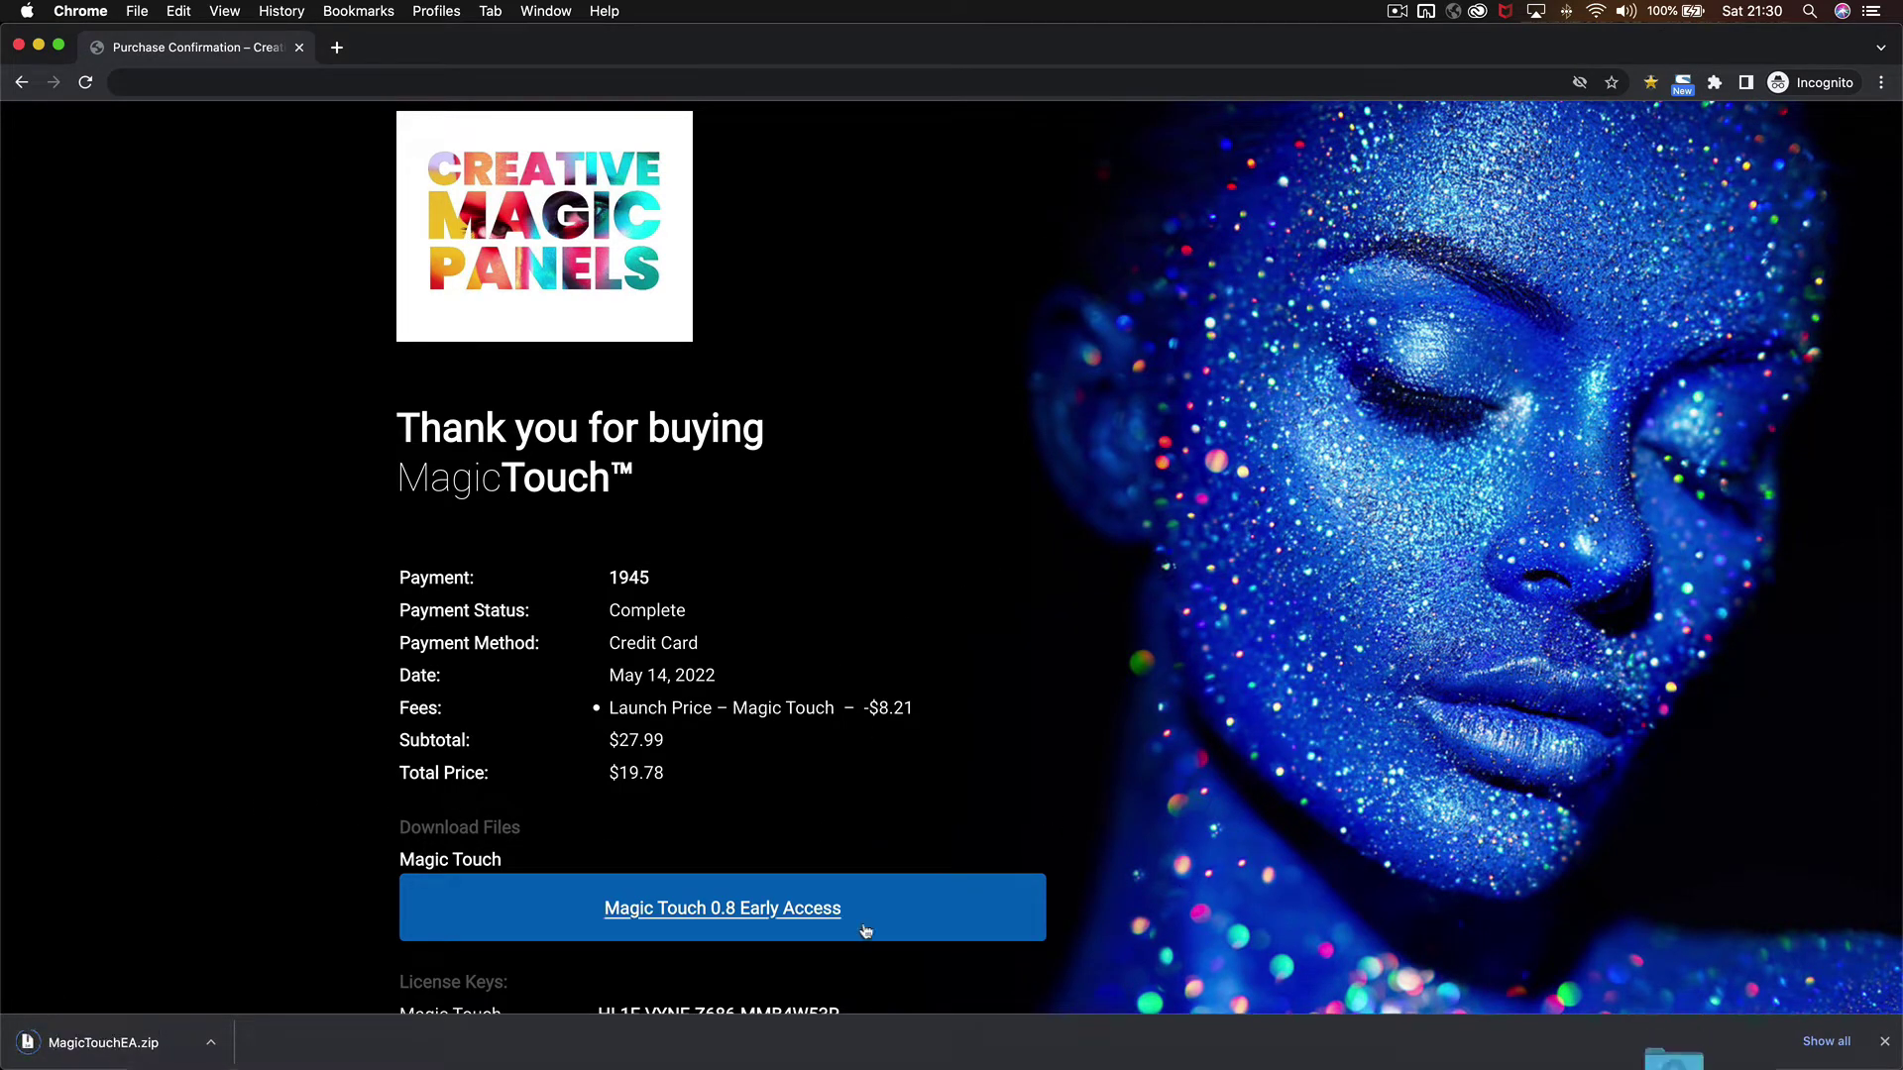
Show the downloads in Finder and open MagicTouch.dmg from MagicTouchEA's Mac folder
click(1883, 1041)
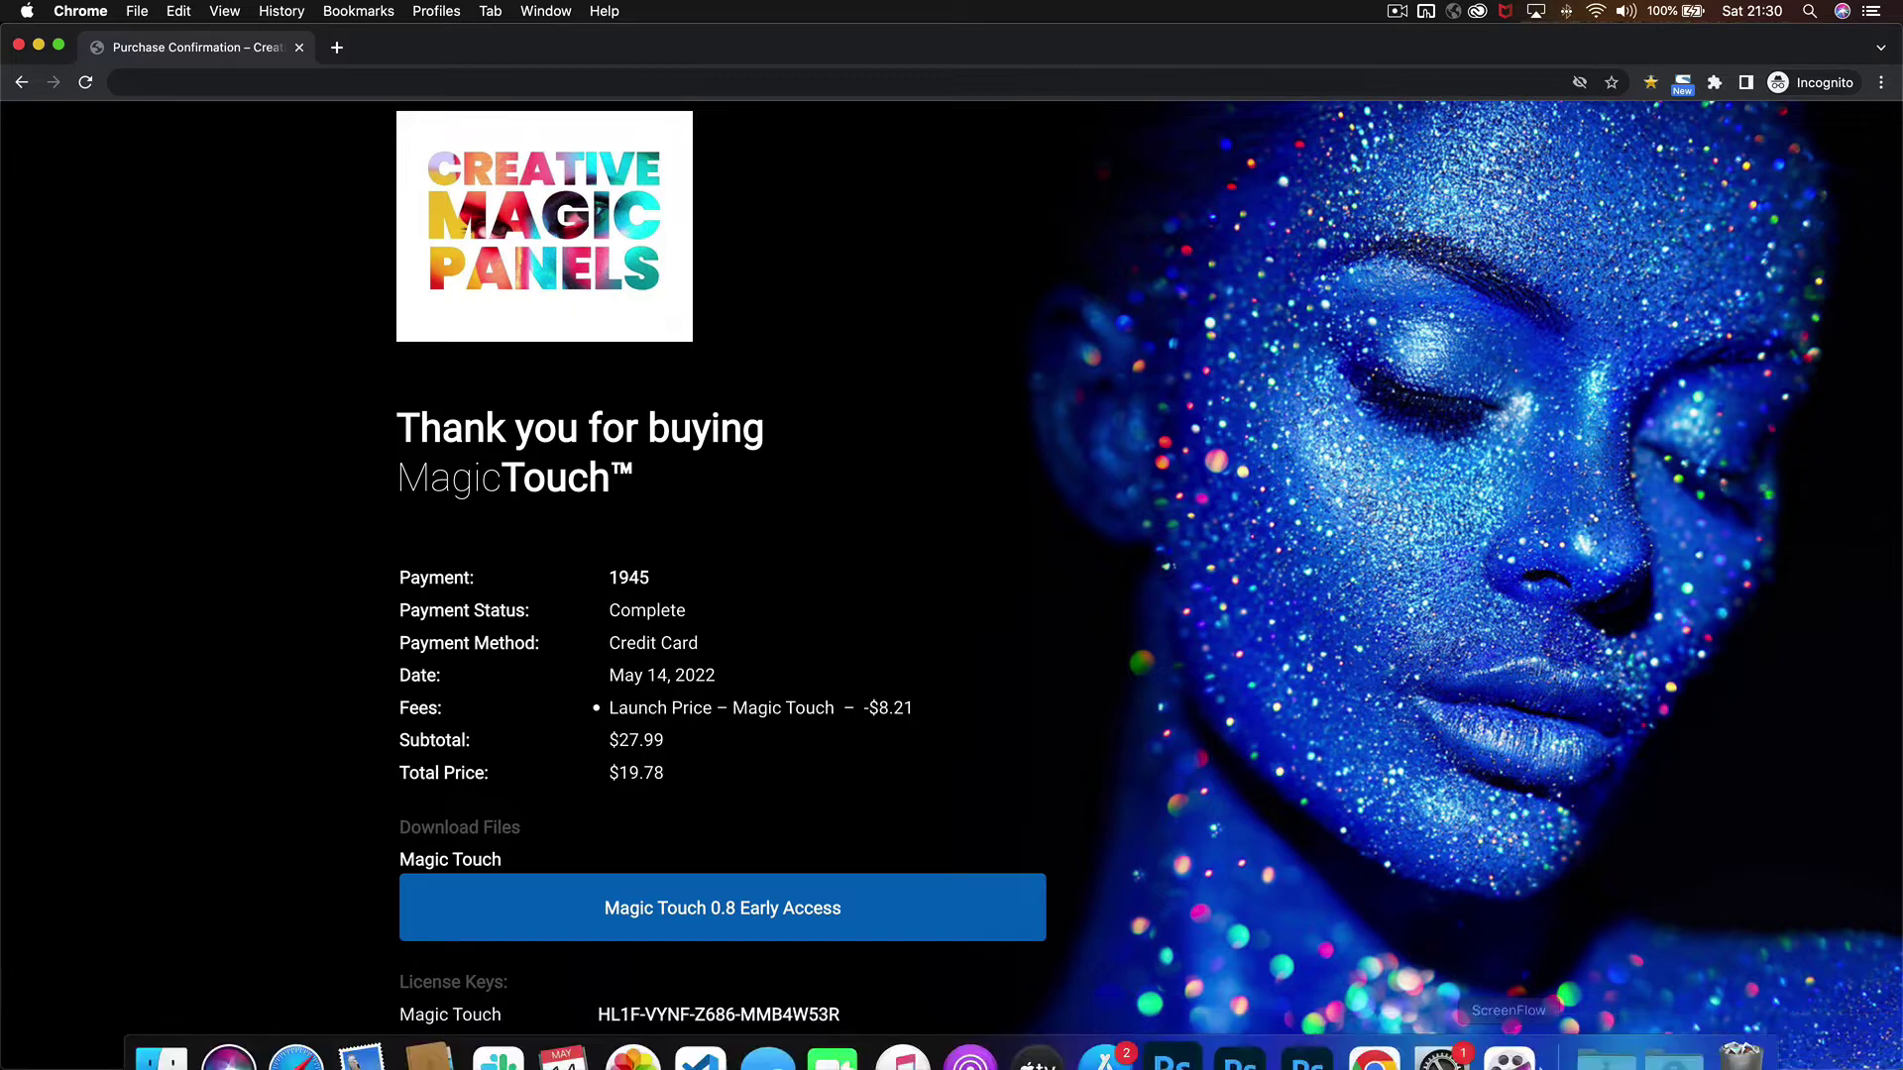
click(1674, 1028)
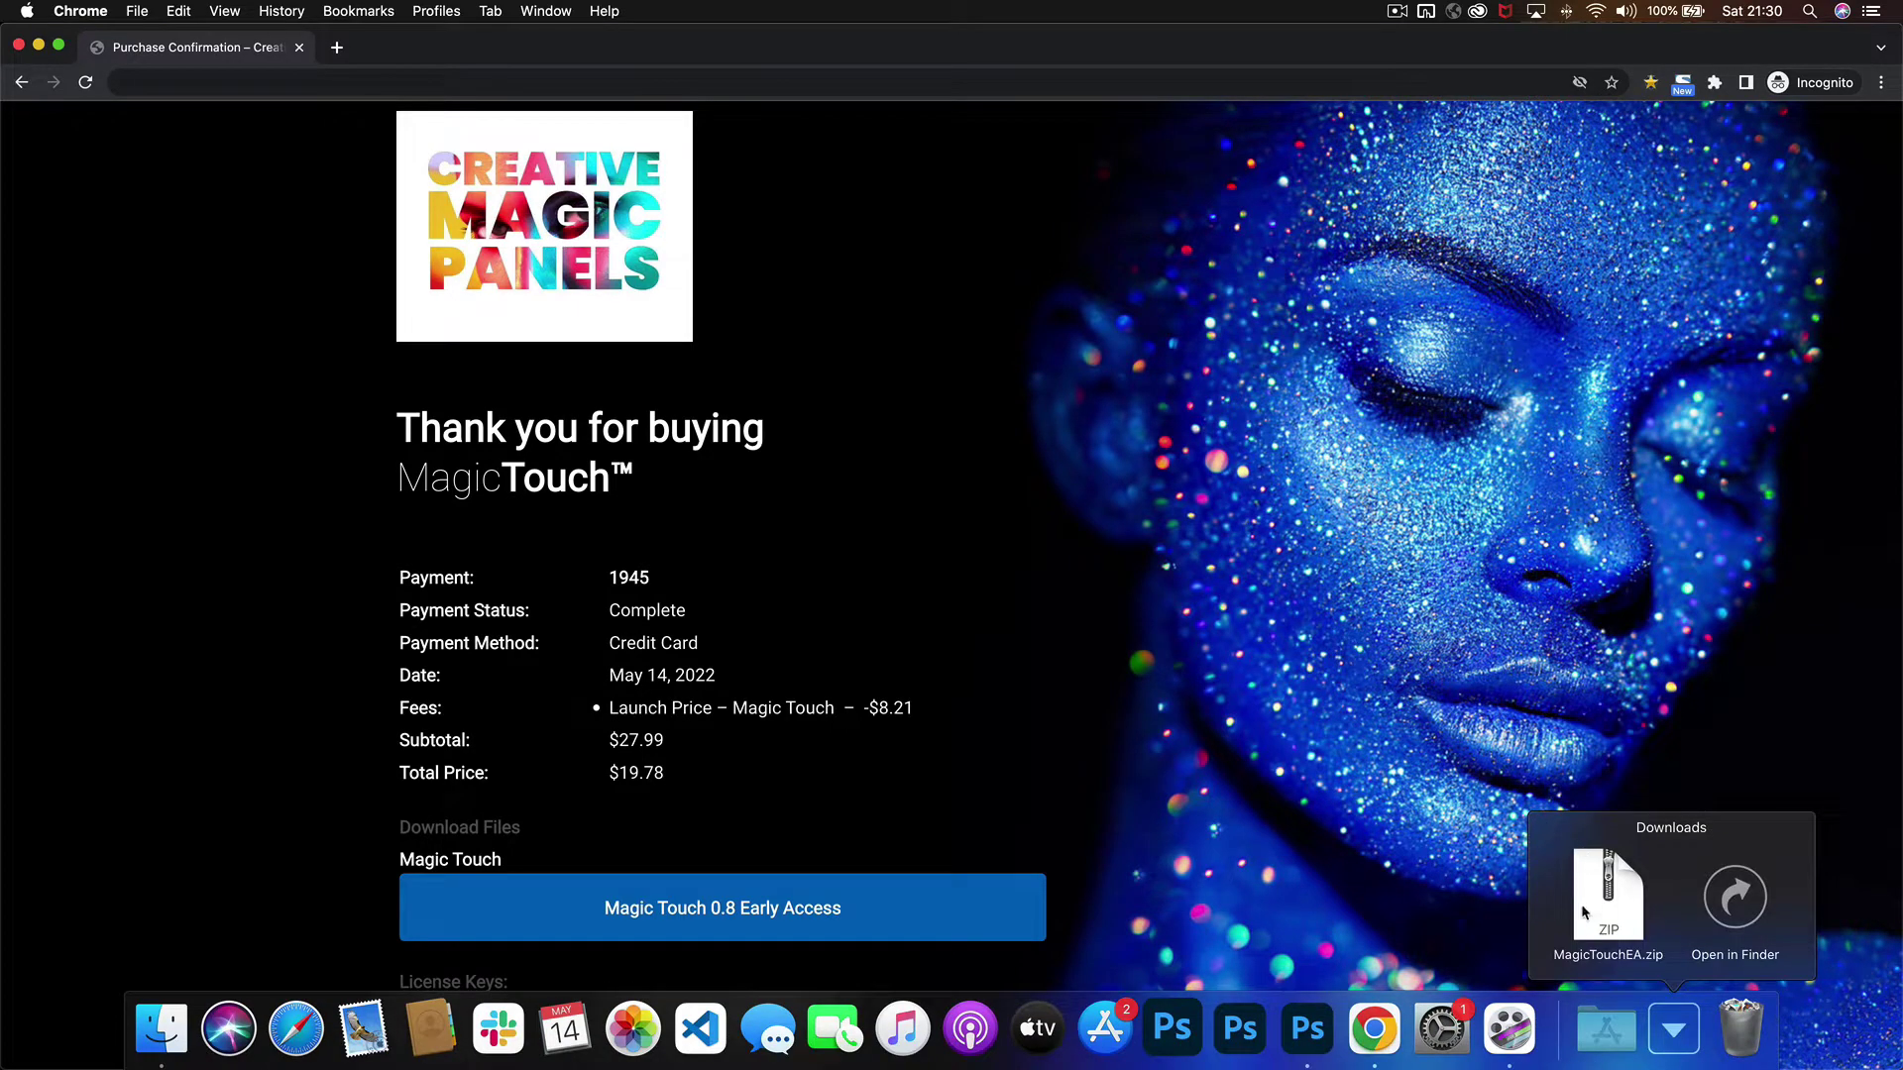
click(1607, 892)
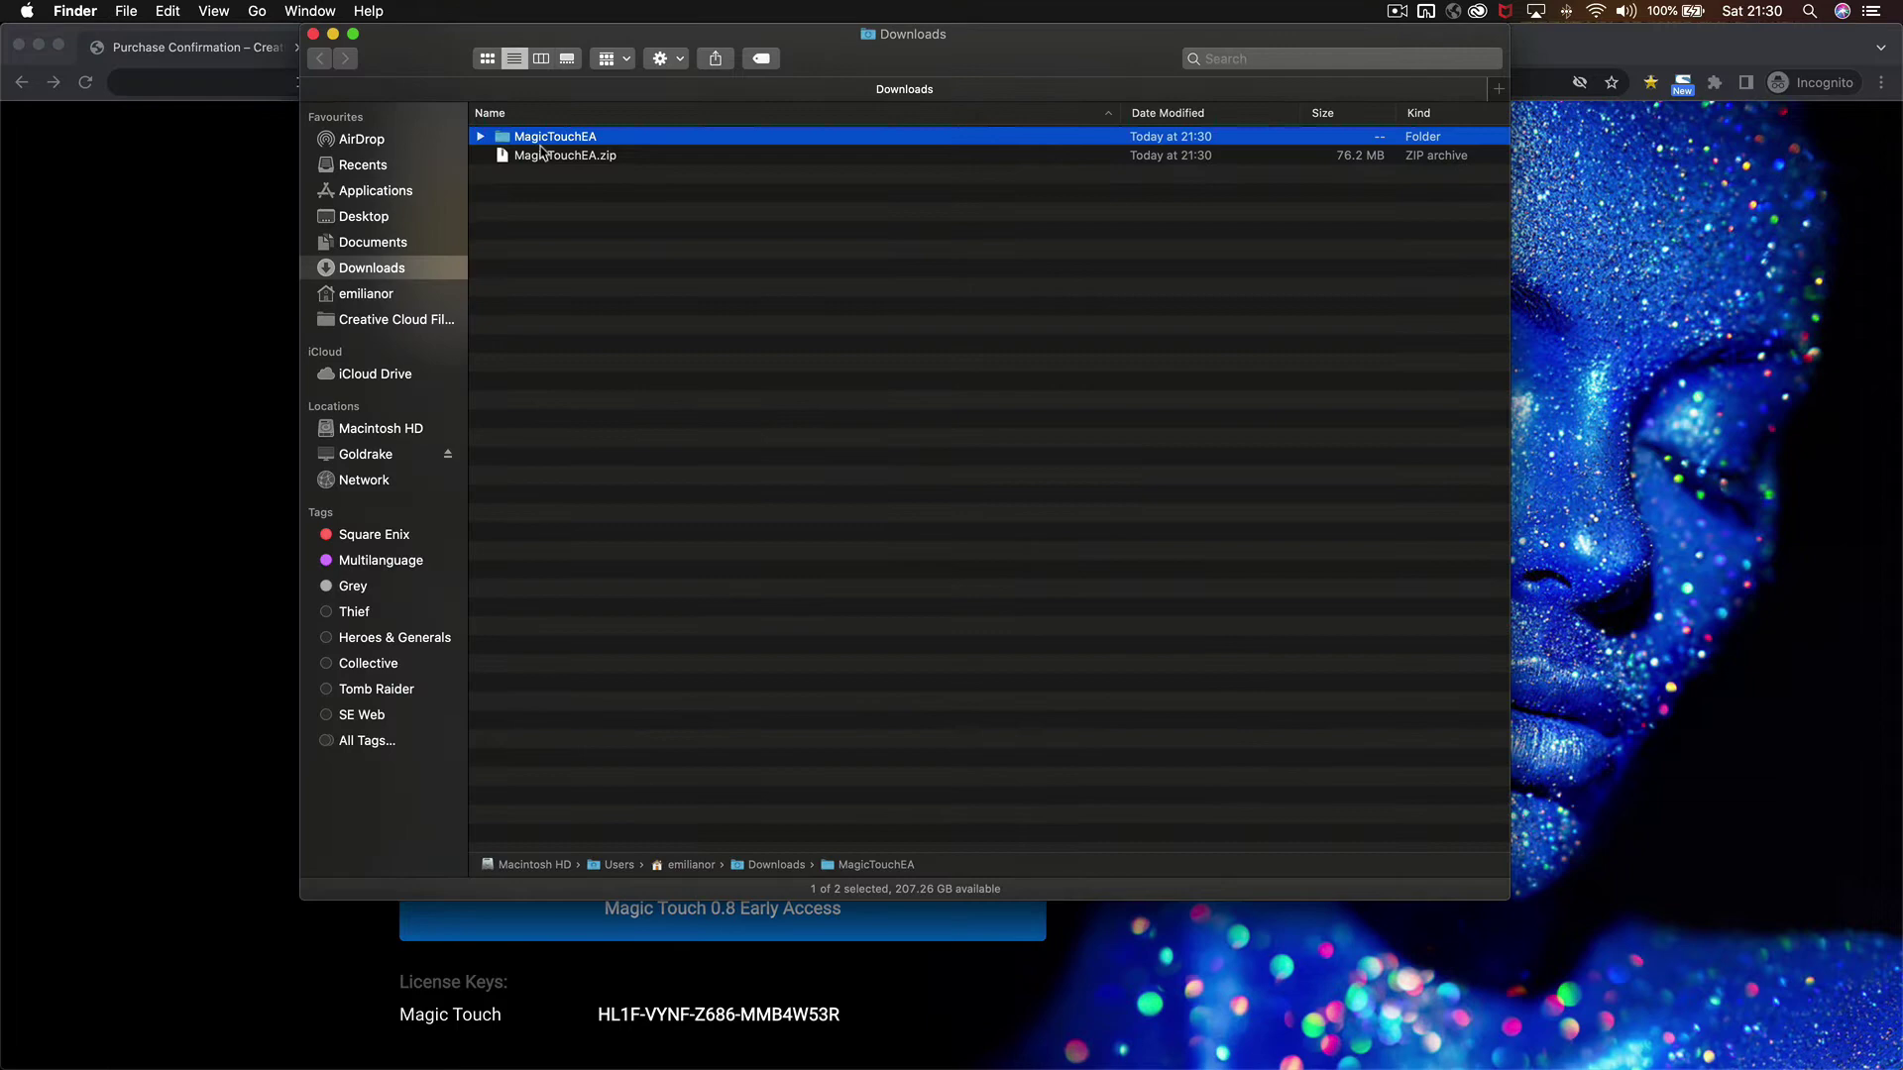
click(478, 137)
click(501, 154)
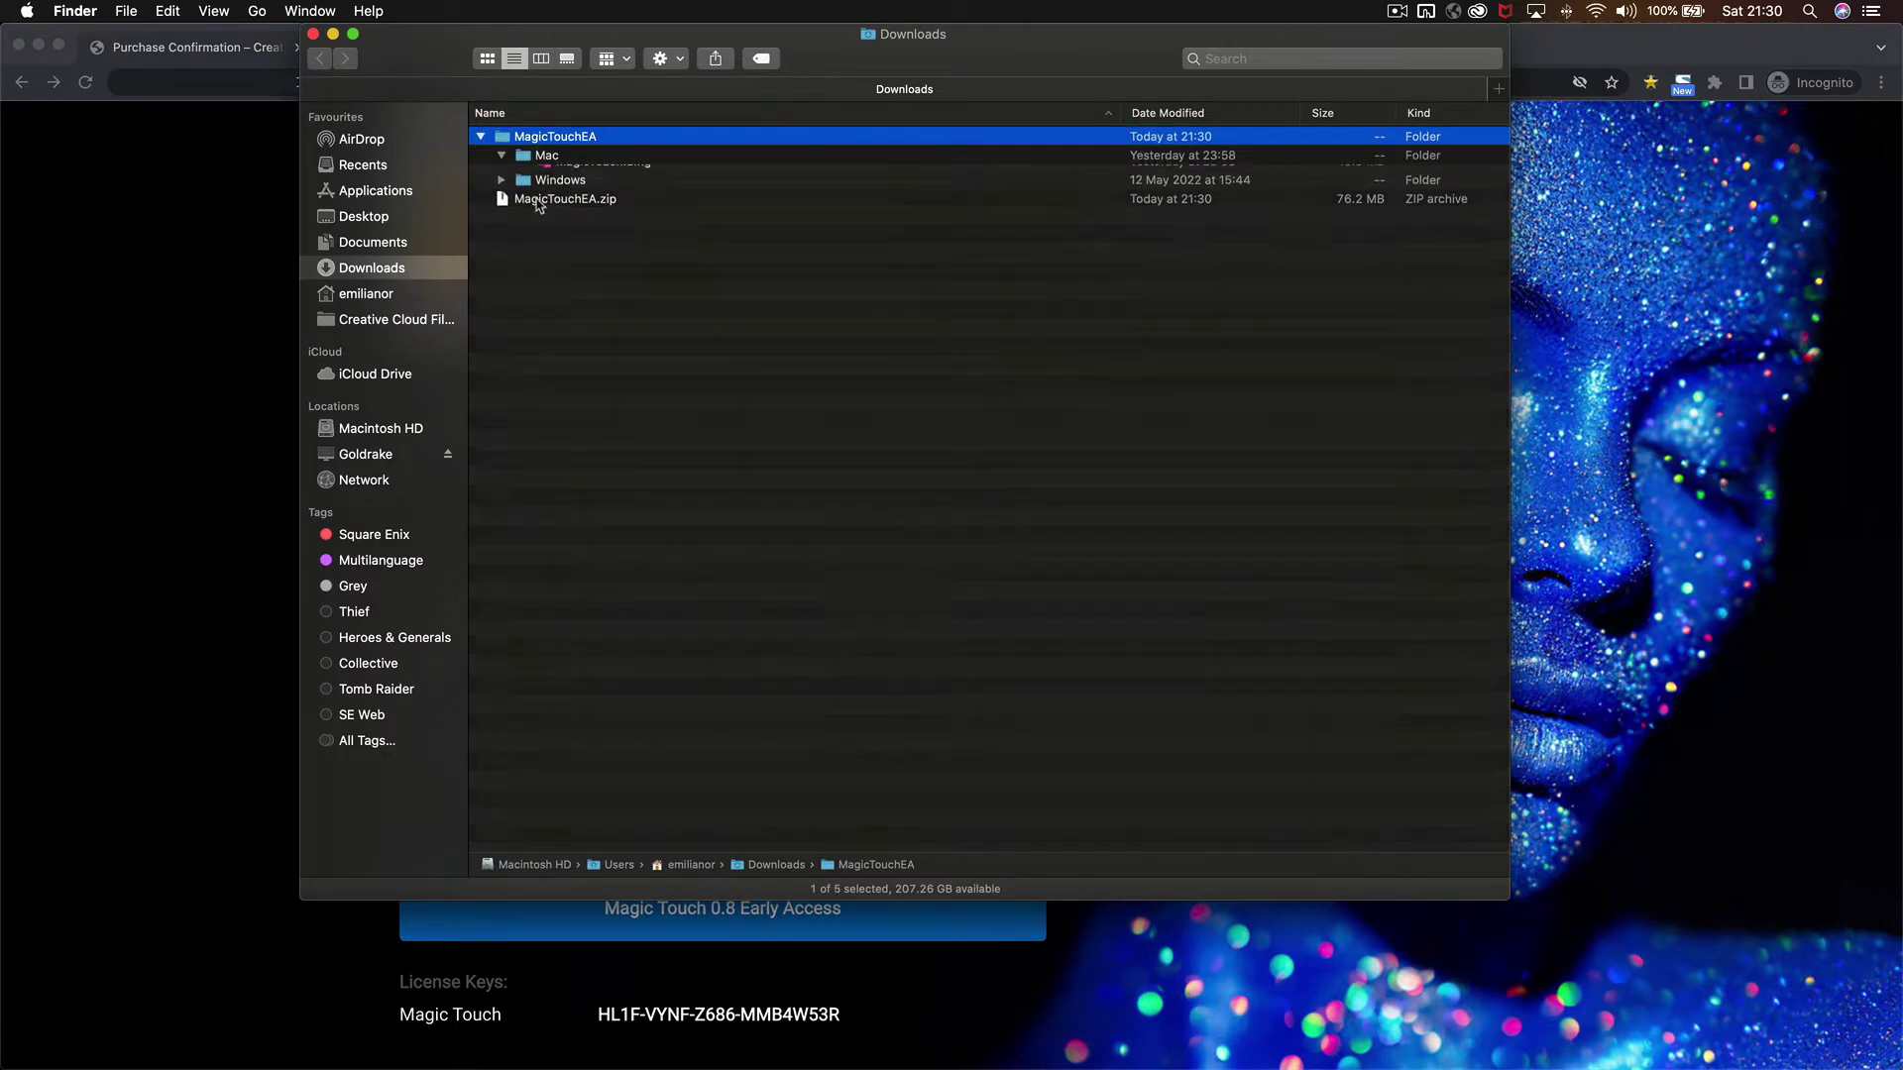
click(614, 175)
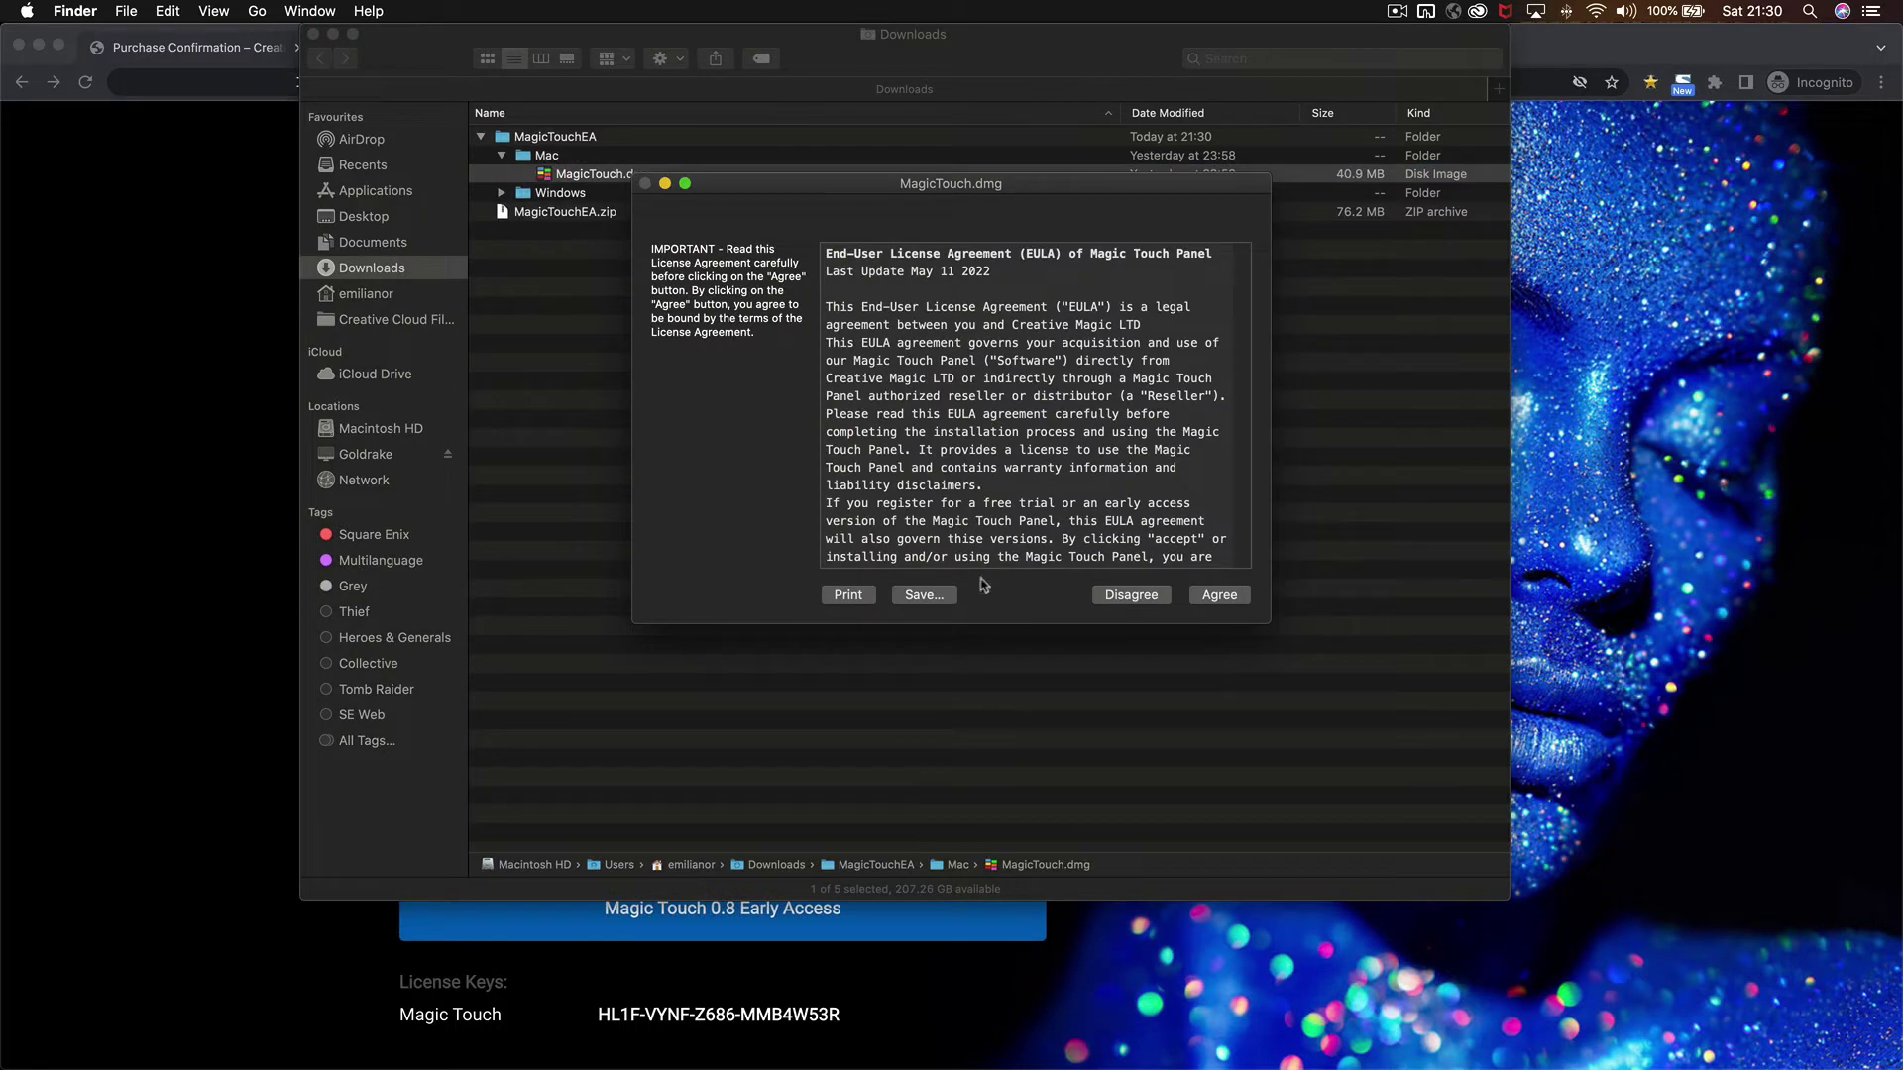
Agree to the licence and launch Install MagicTouch from the mounted disk image
click(1219, 596)
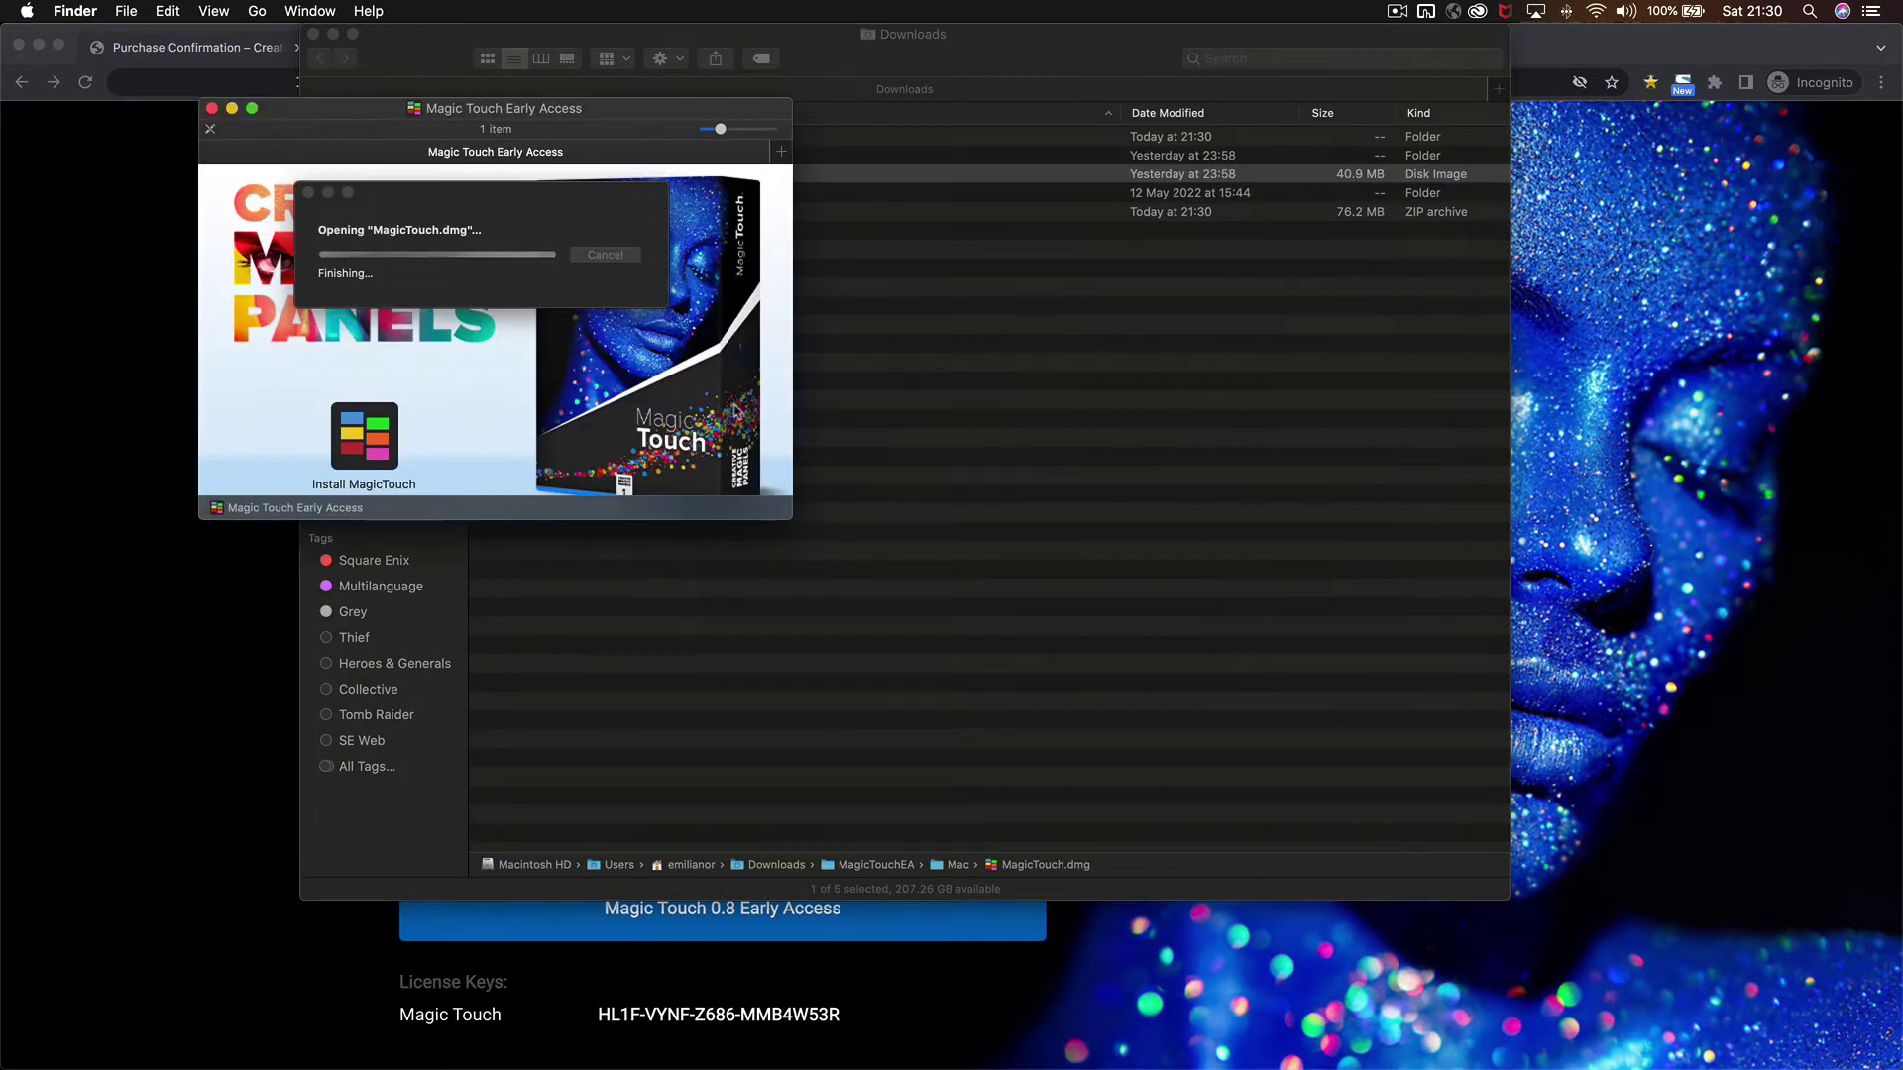
drag(317, 118, 701, 264)
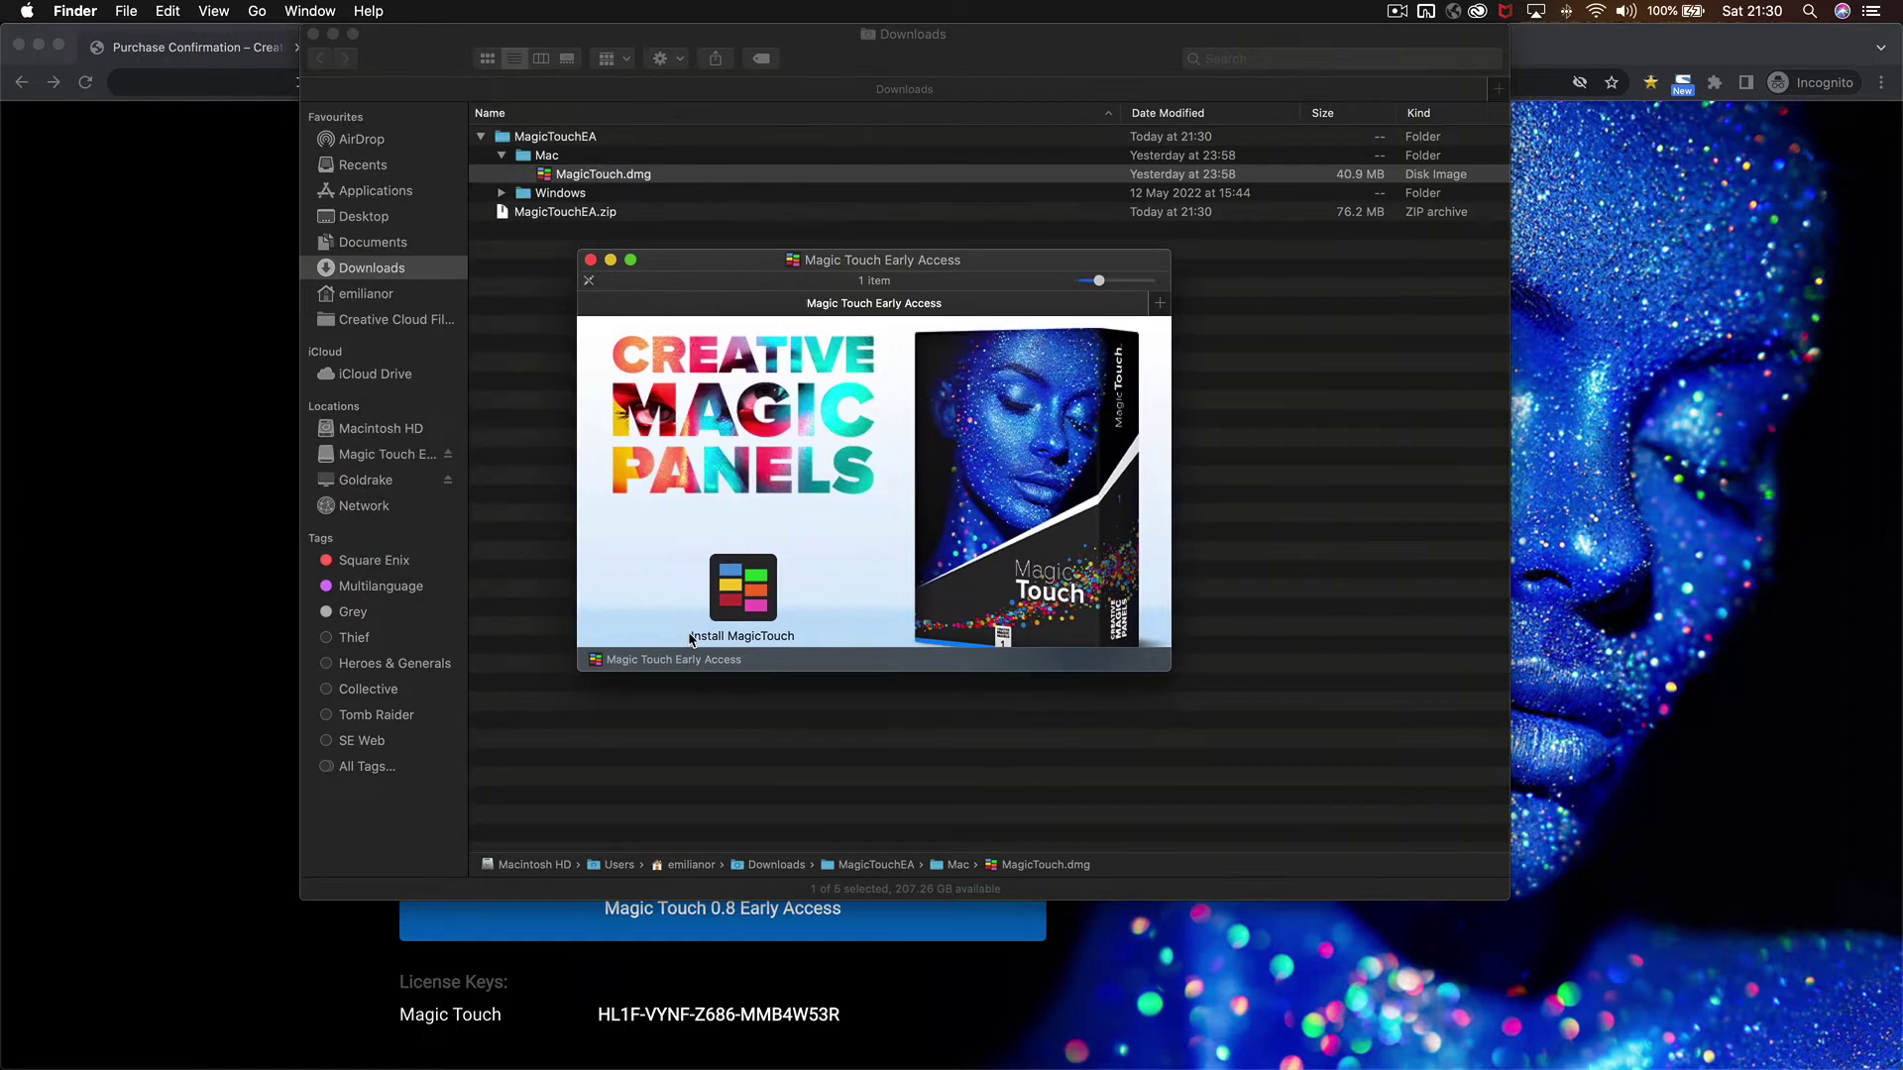
double_click(757, 590)
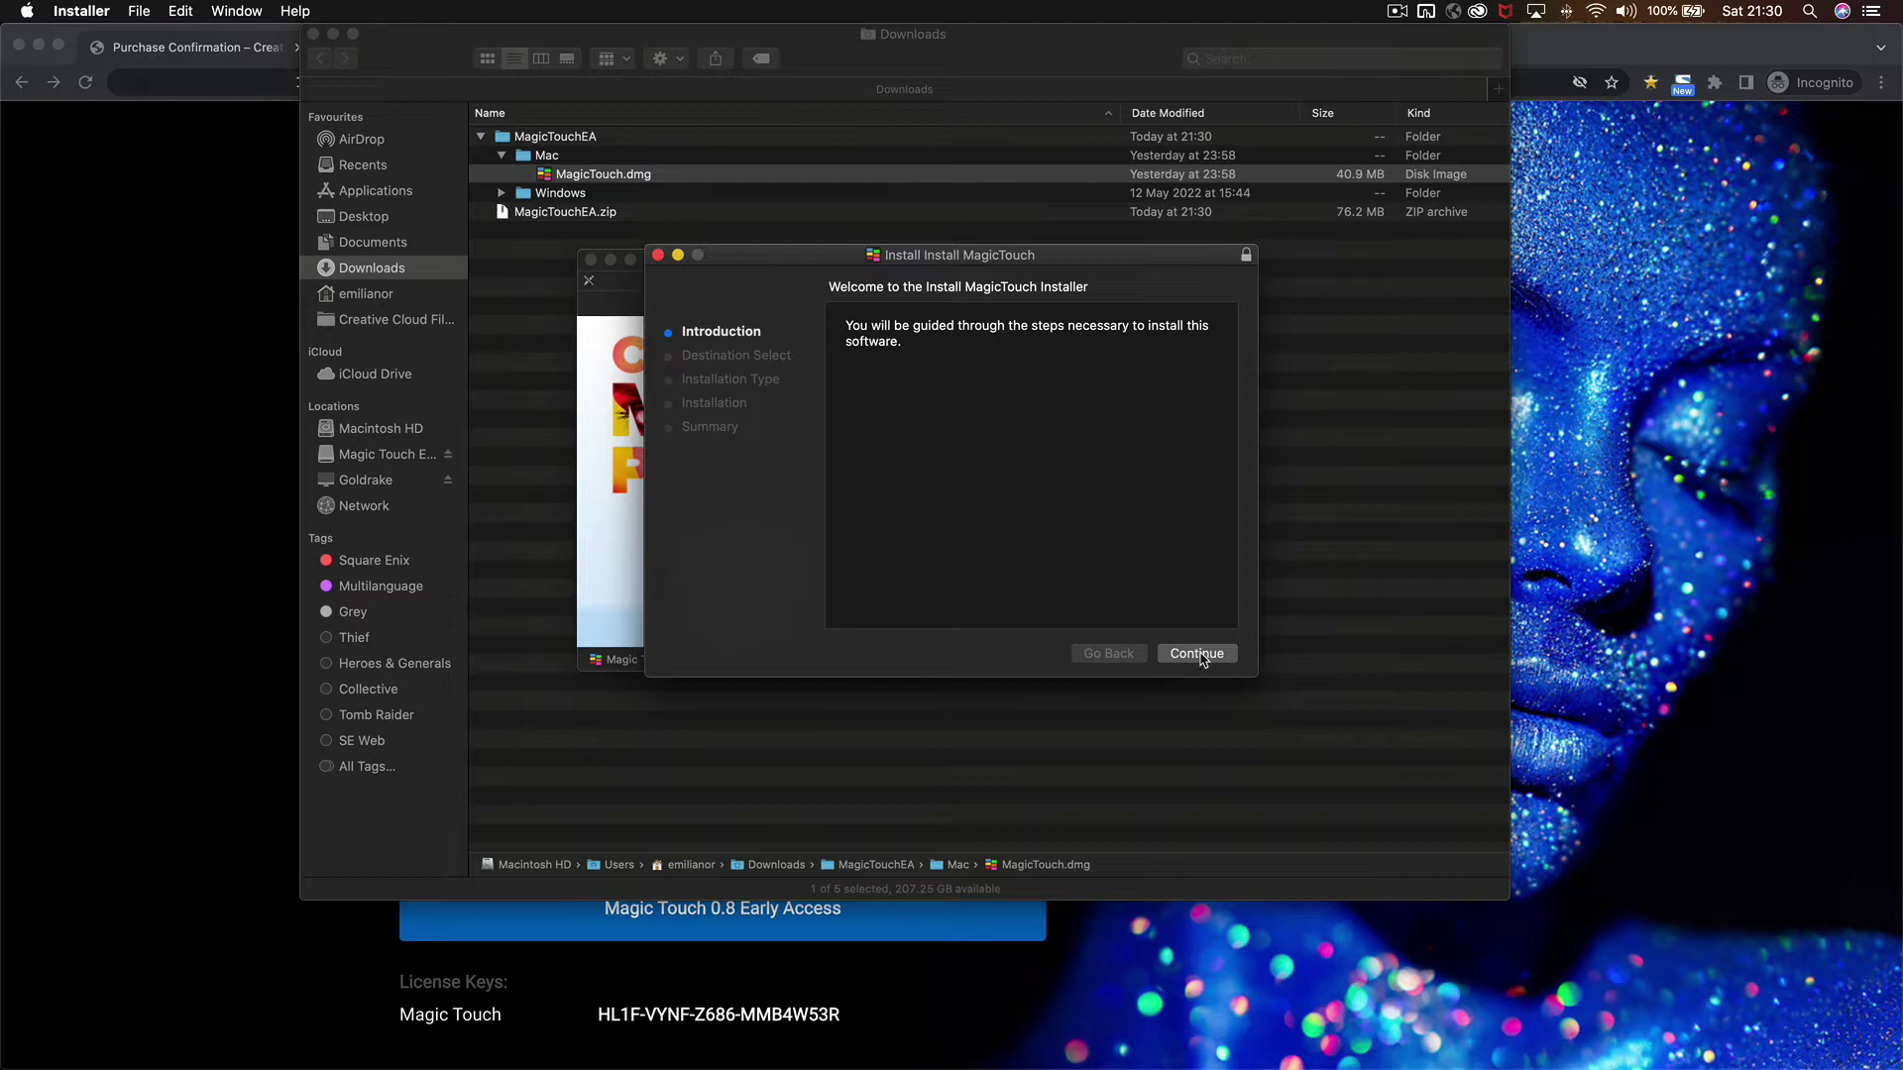
Install Magic Touch on Macintosh HD, dismissing the restart-Photoshop alert
click(1200, 659)
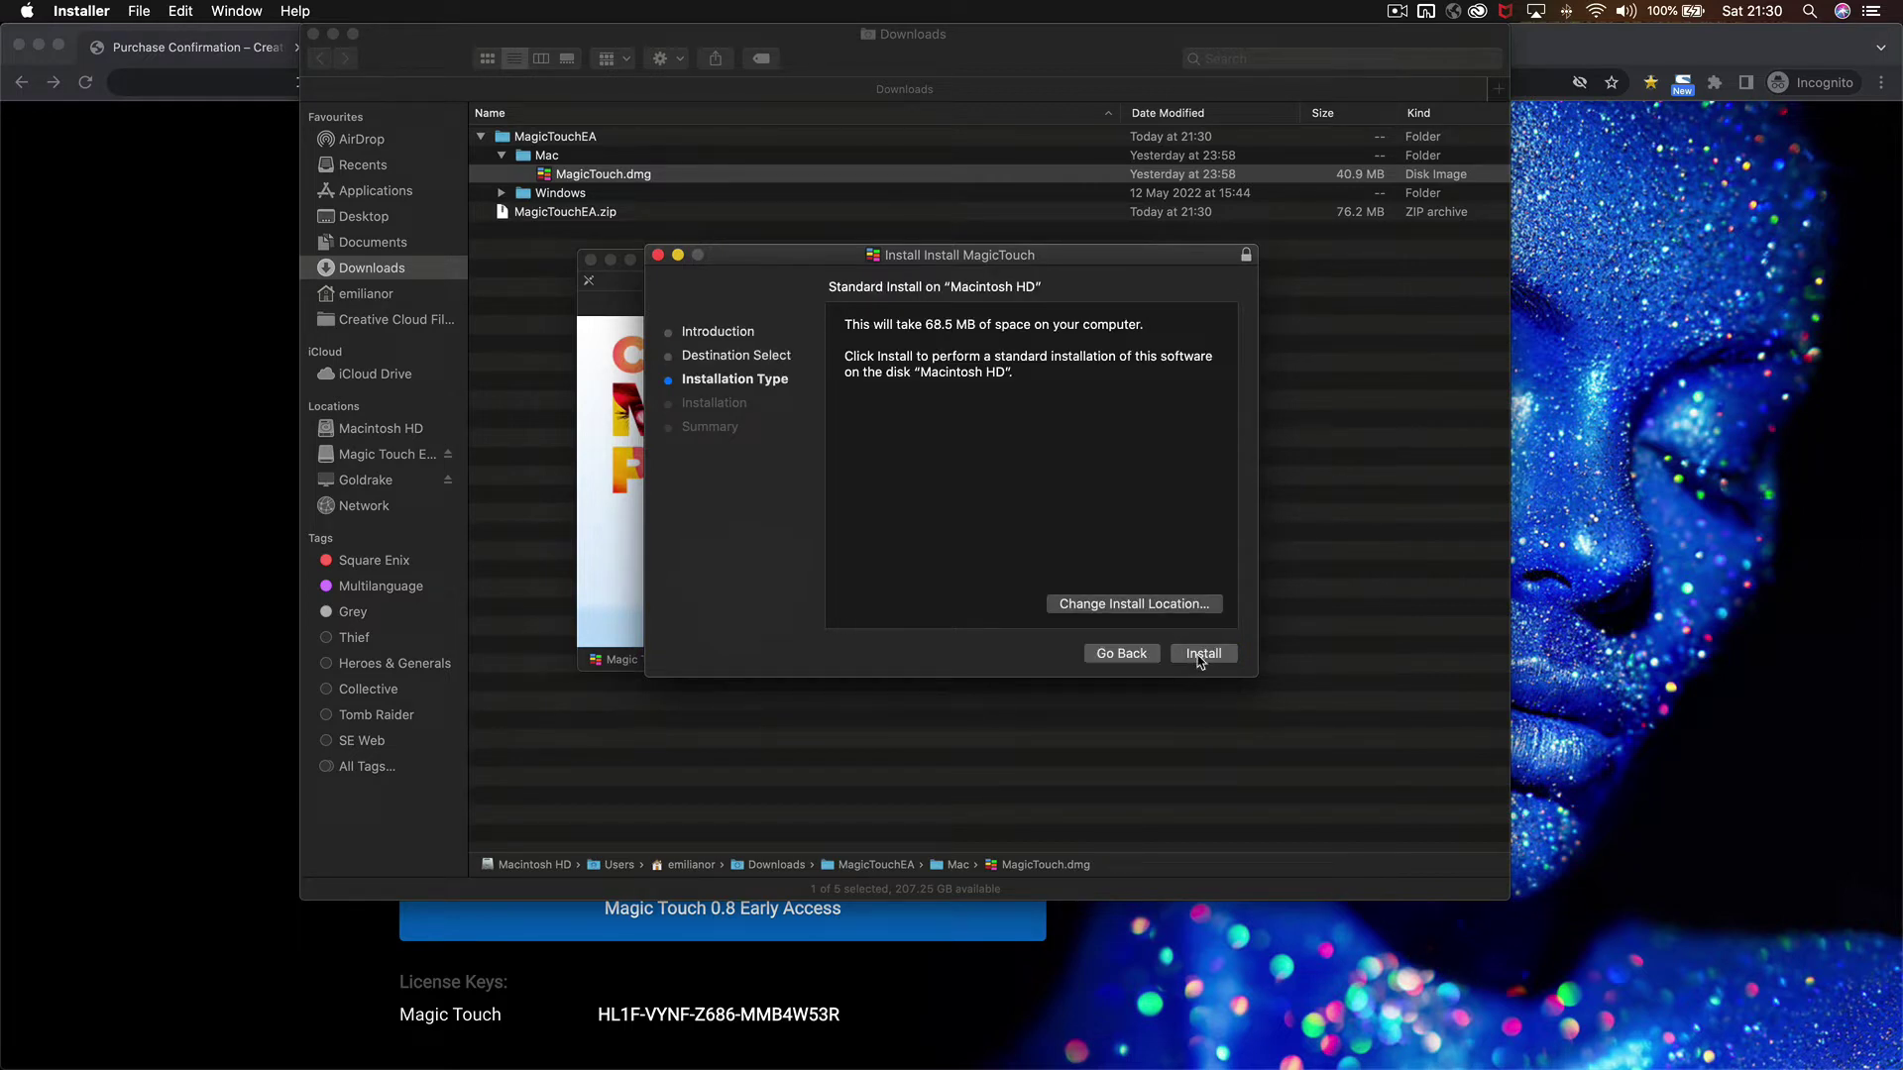
click(1201, 654)
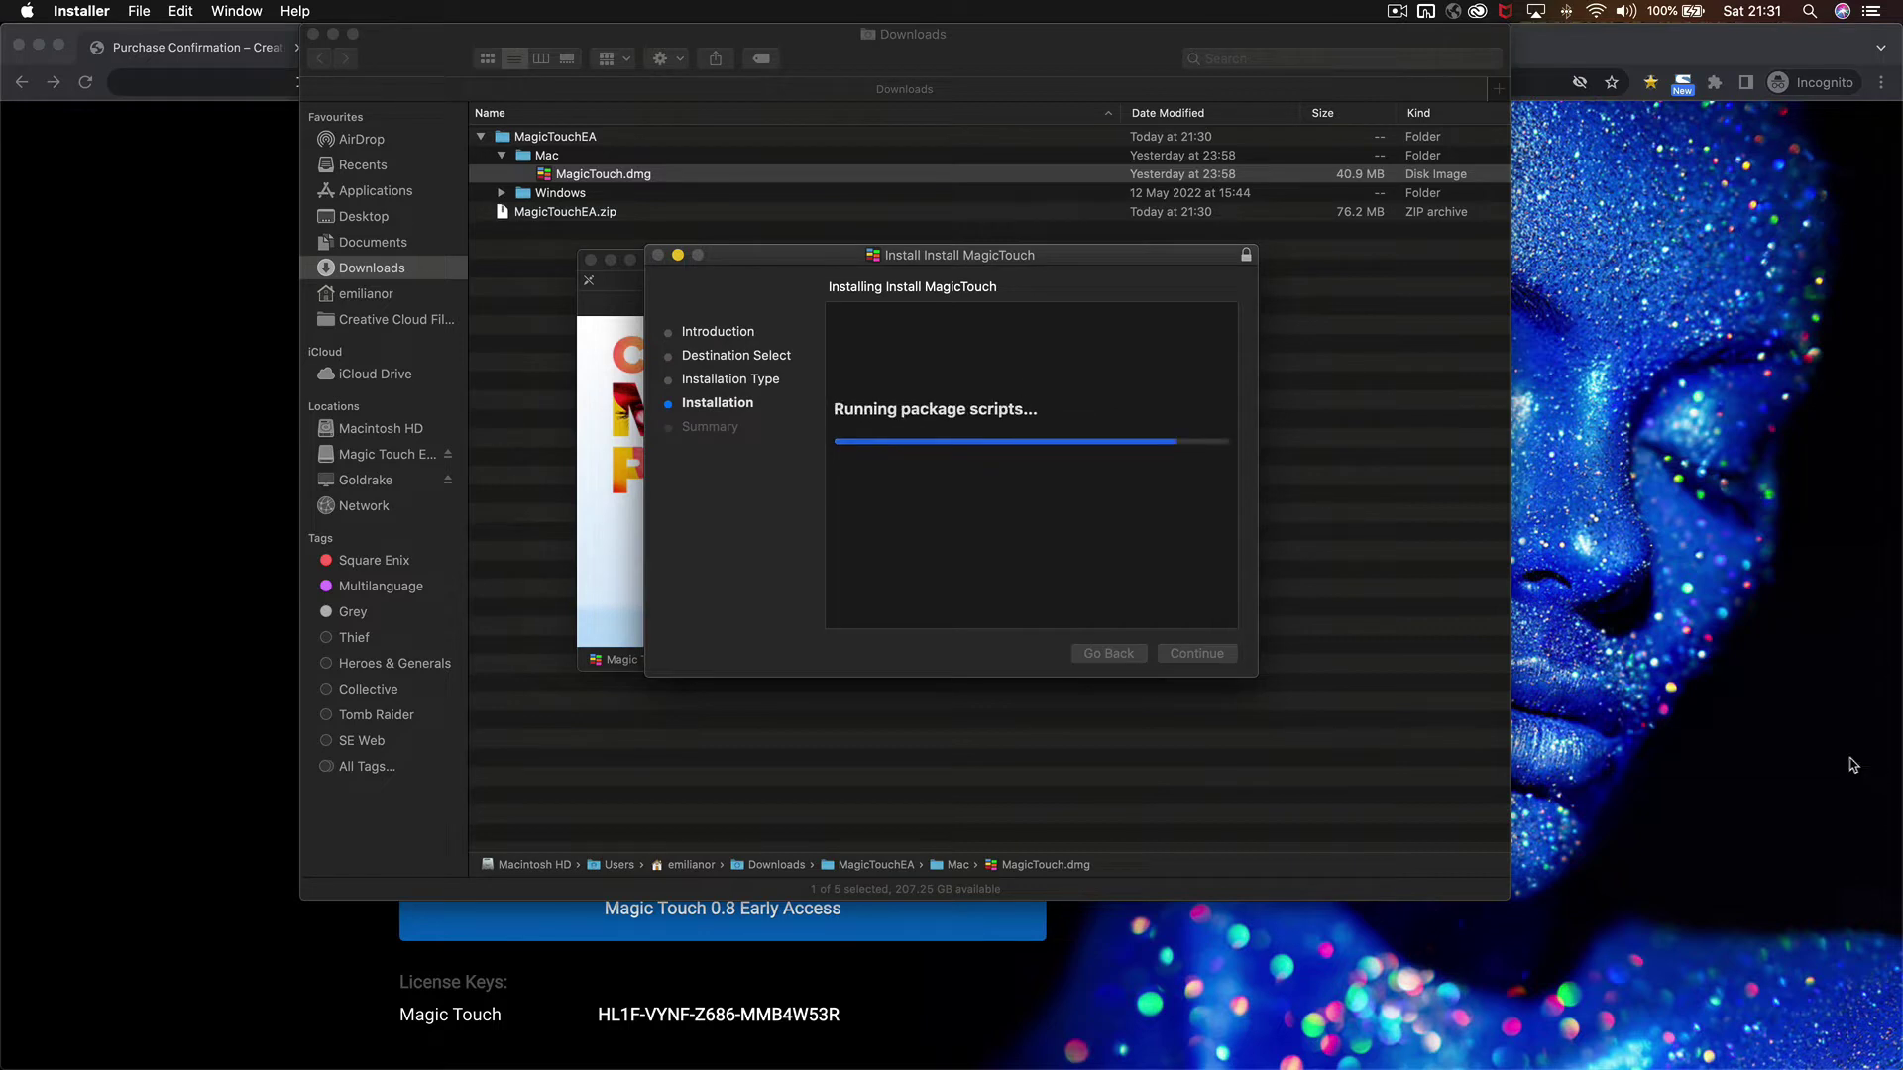
click(1099, 344)
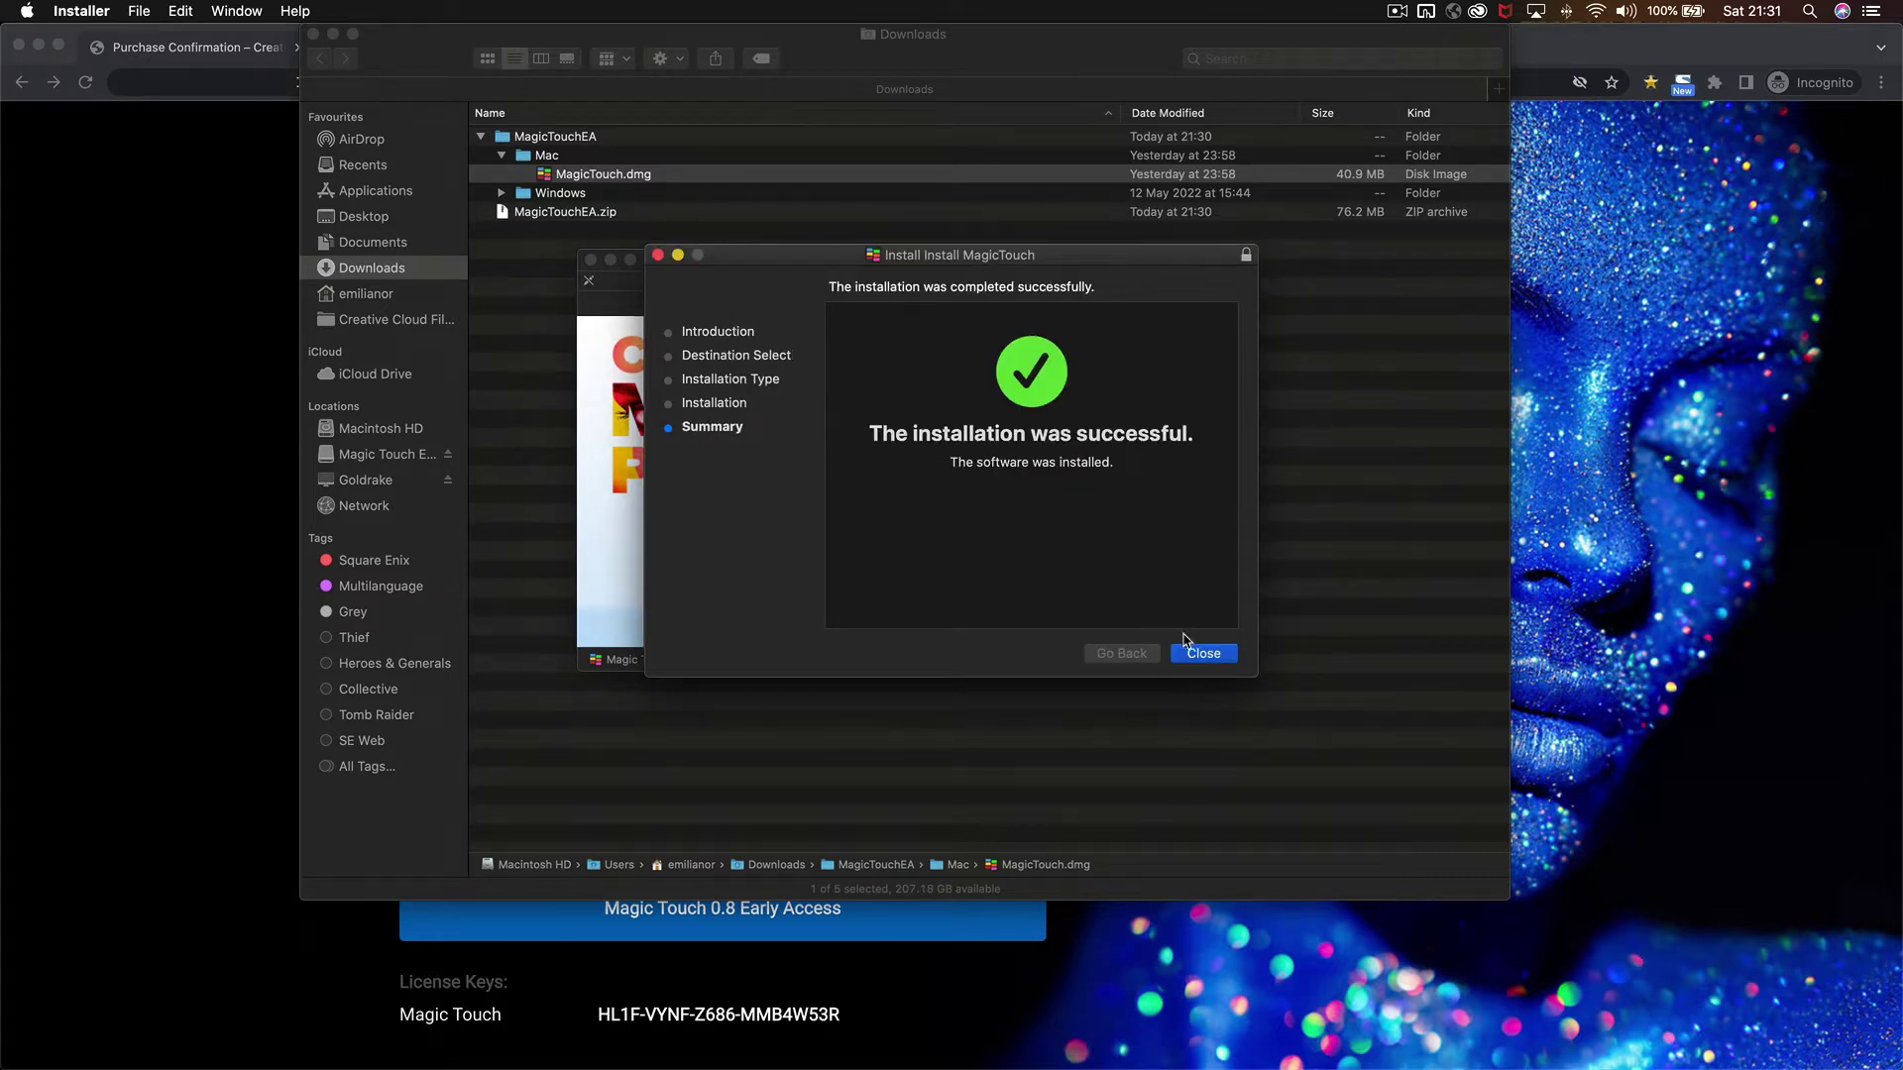
Close the finished installer, allow Downloads access, and move the disk image to the Bin
click(1193, 656)
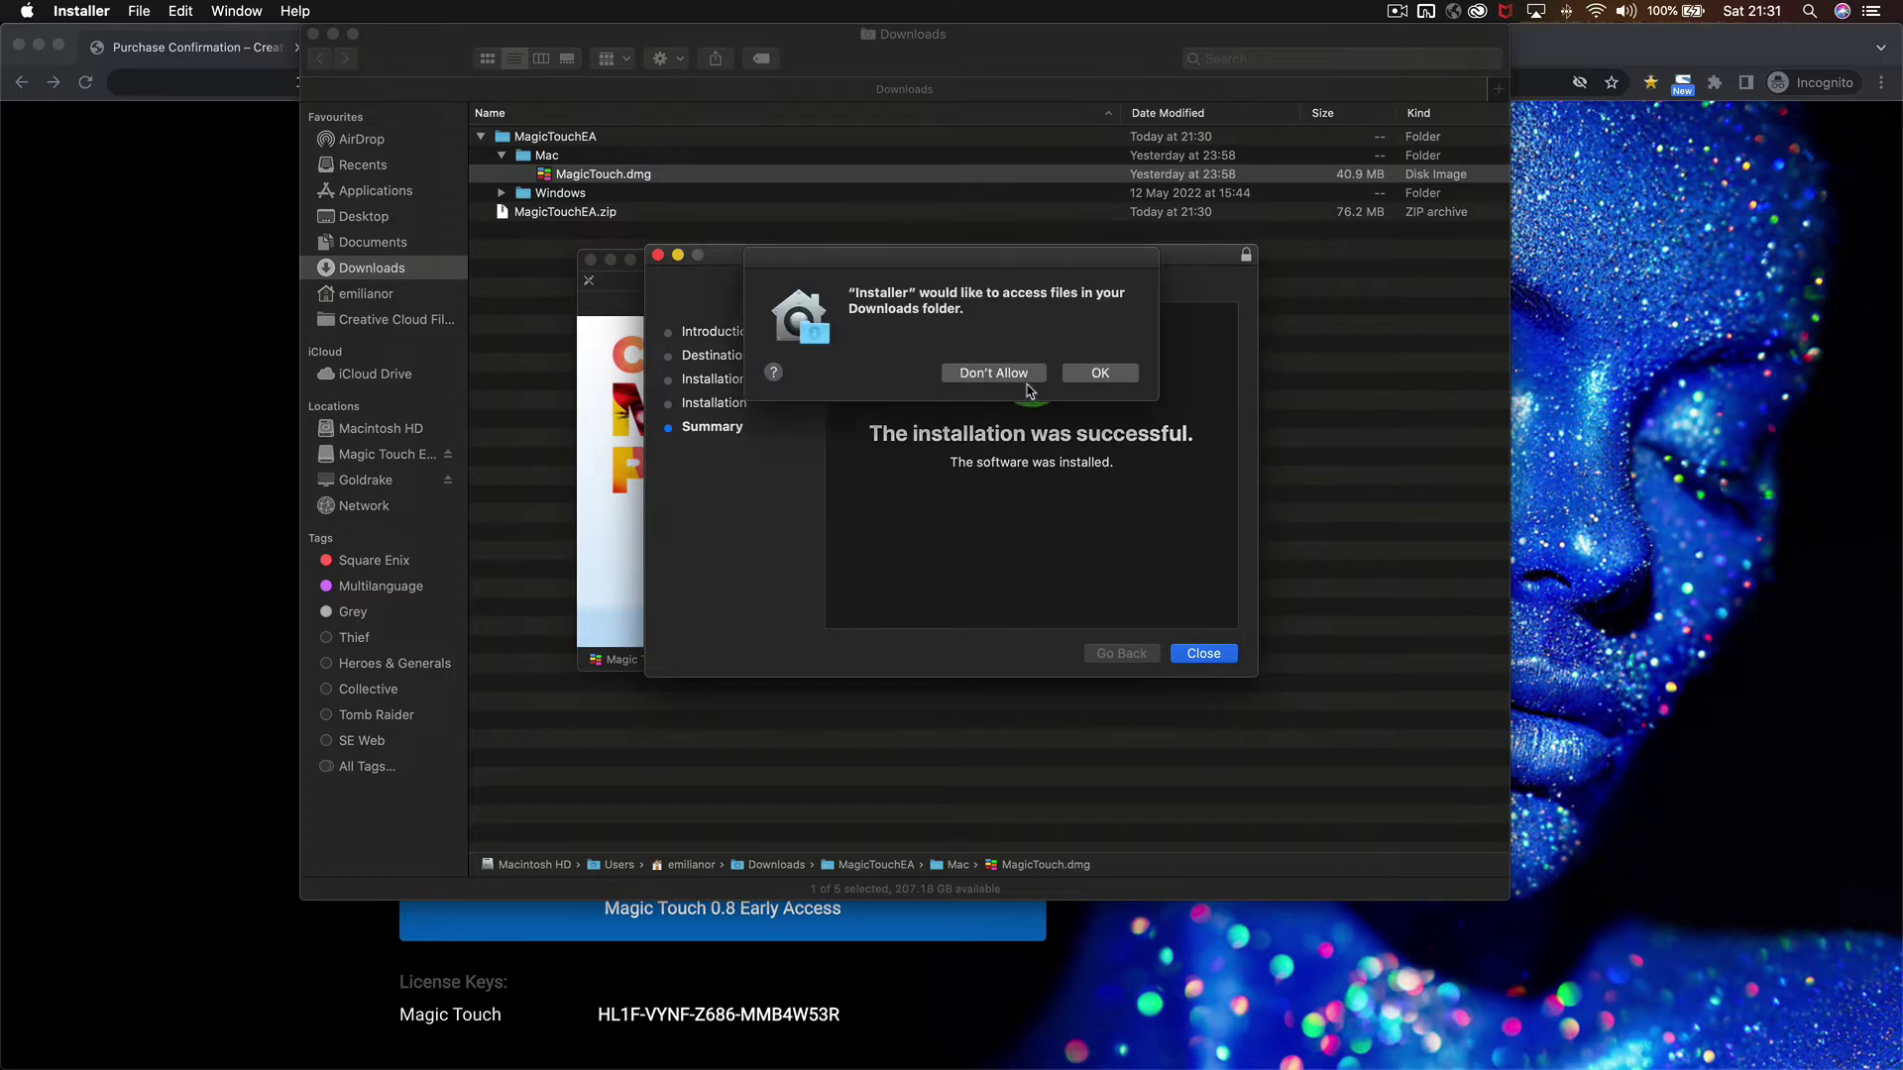
click(1101, 374)
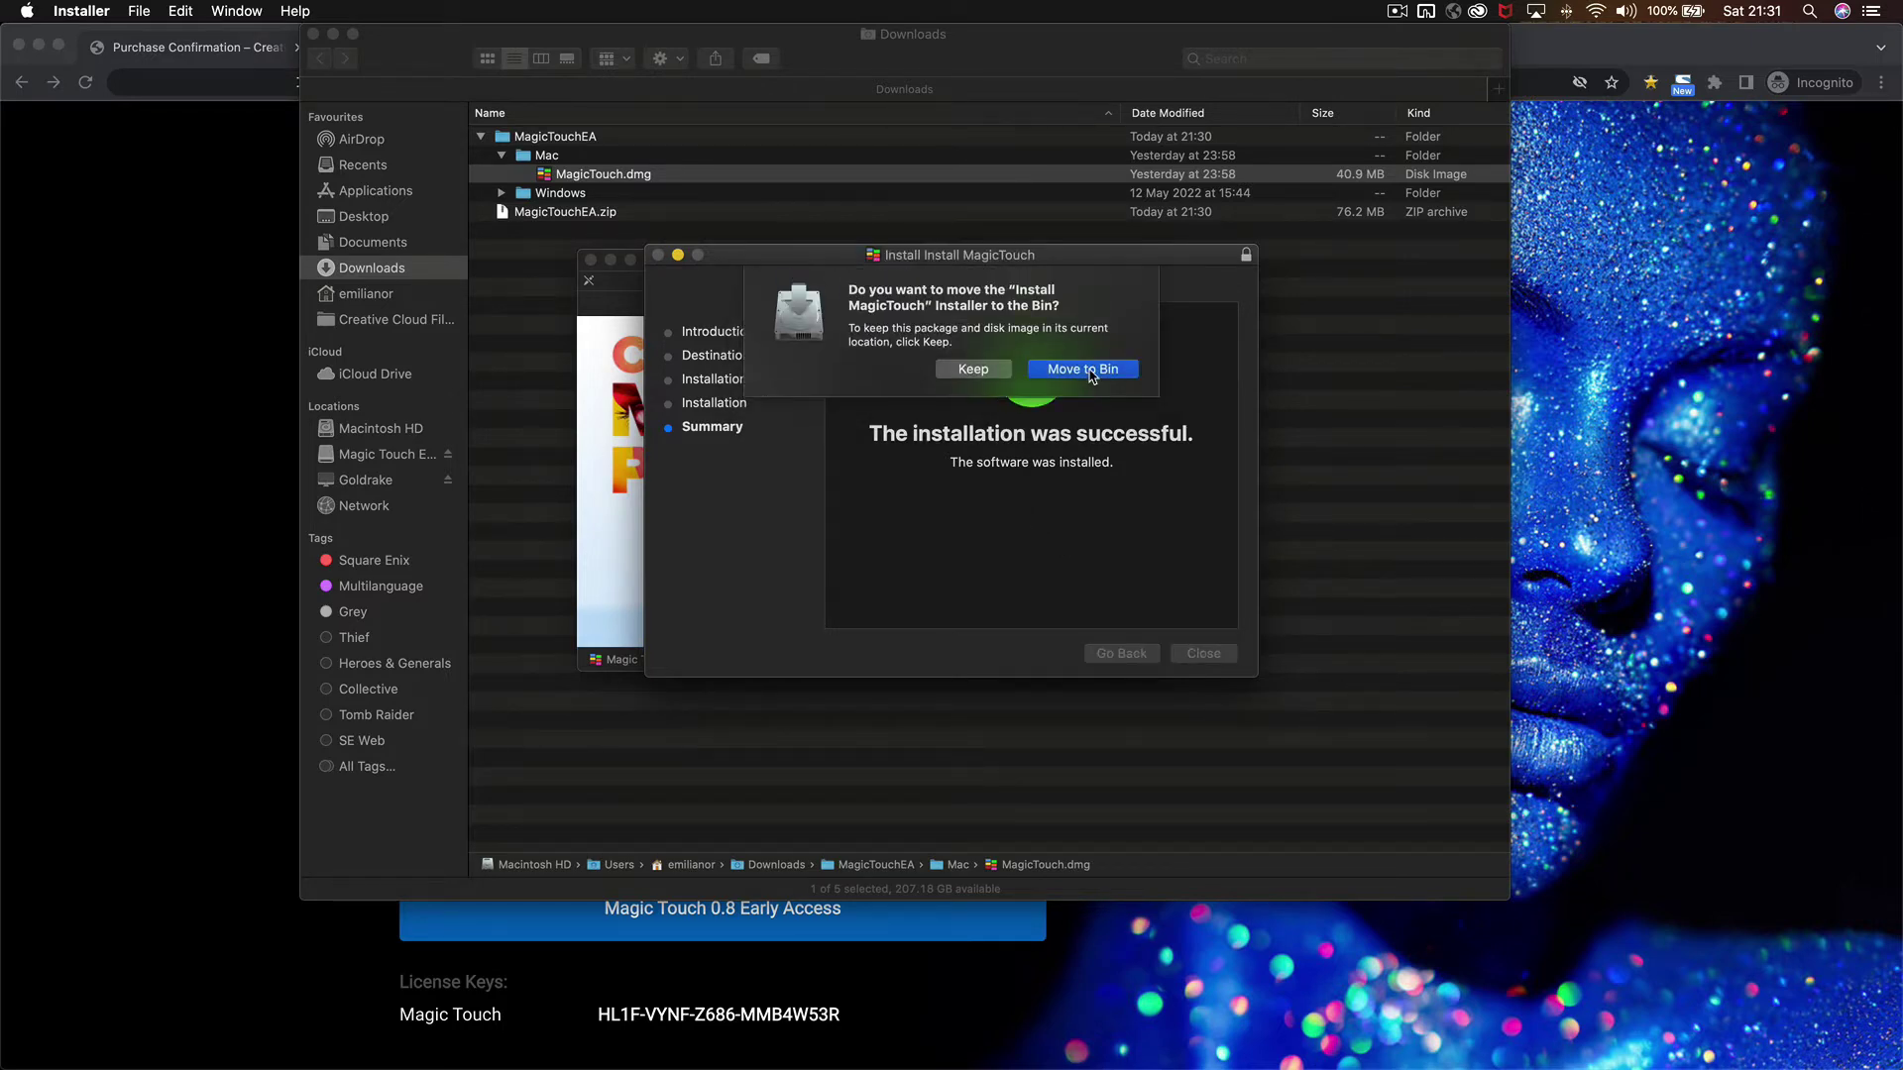
click(1084, 368)
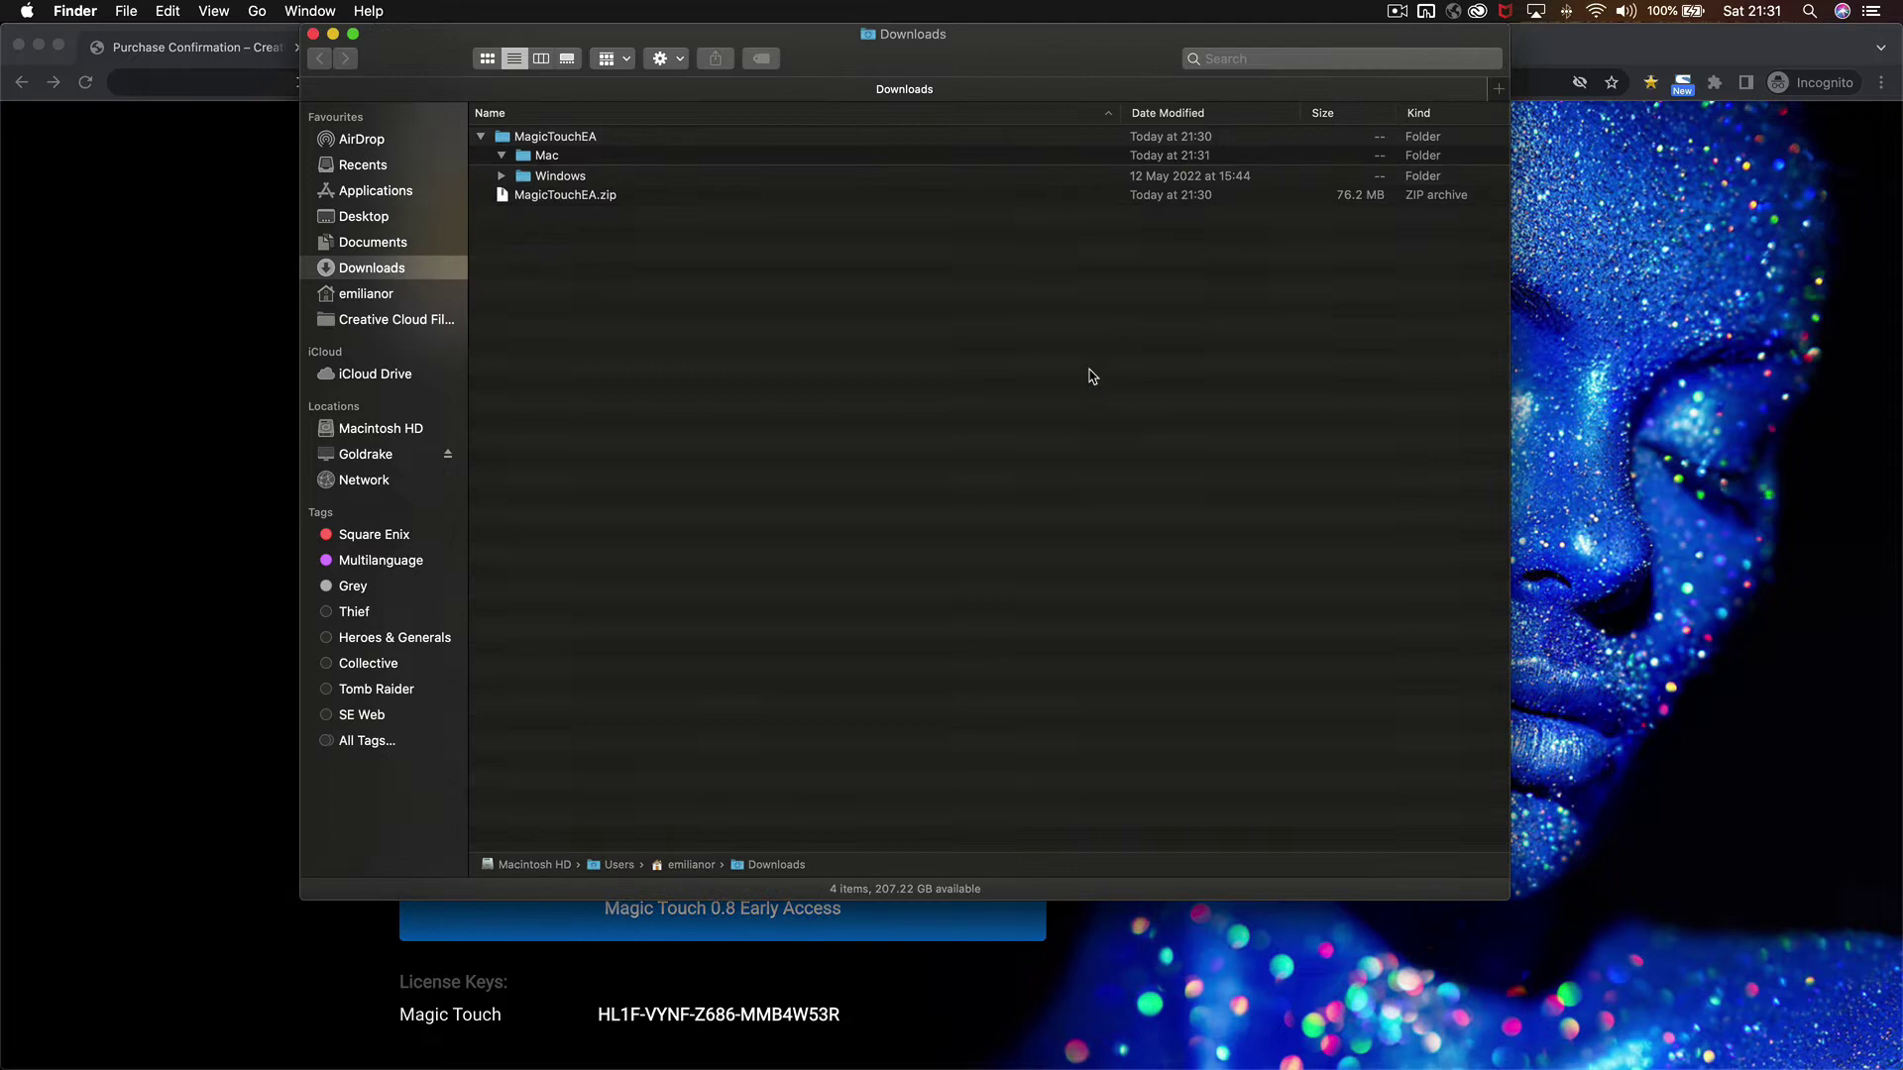
Close the Downloads window, hide the browser, and quit Photoshop so the panel loads
click(314, 35)
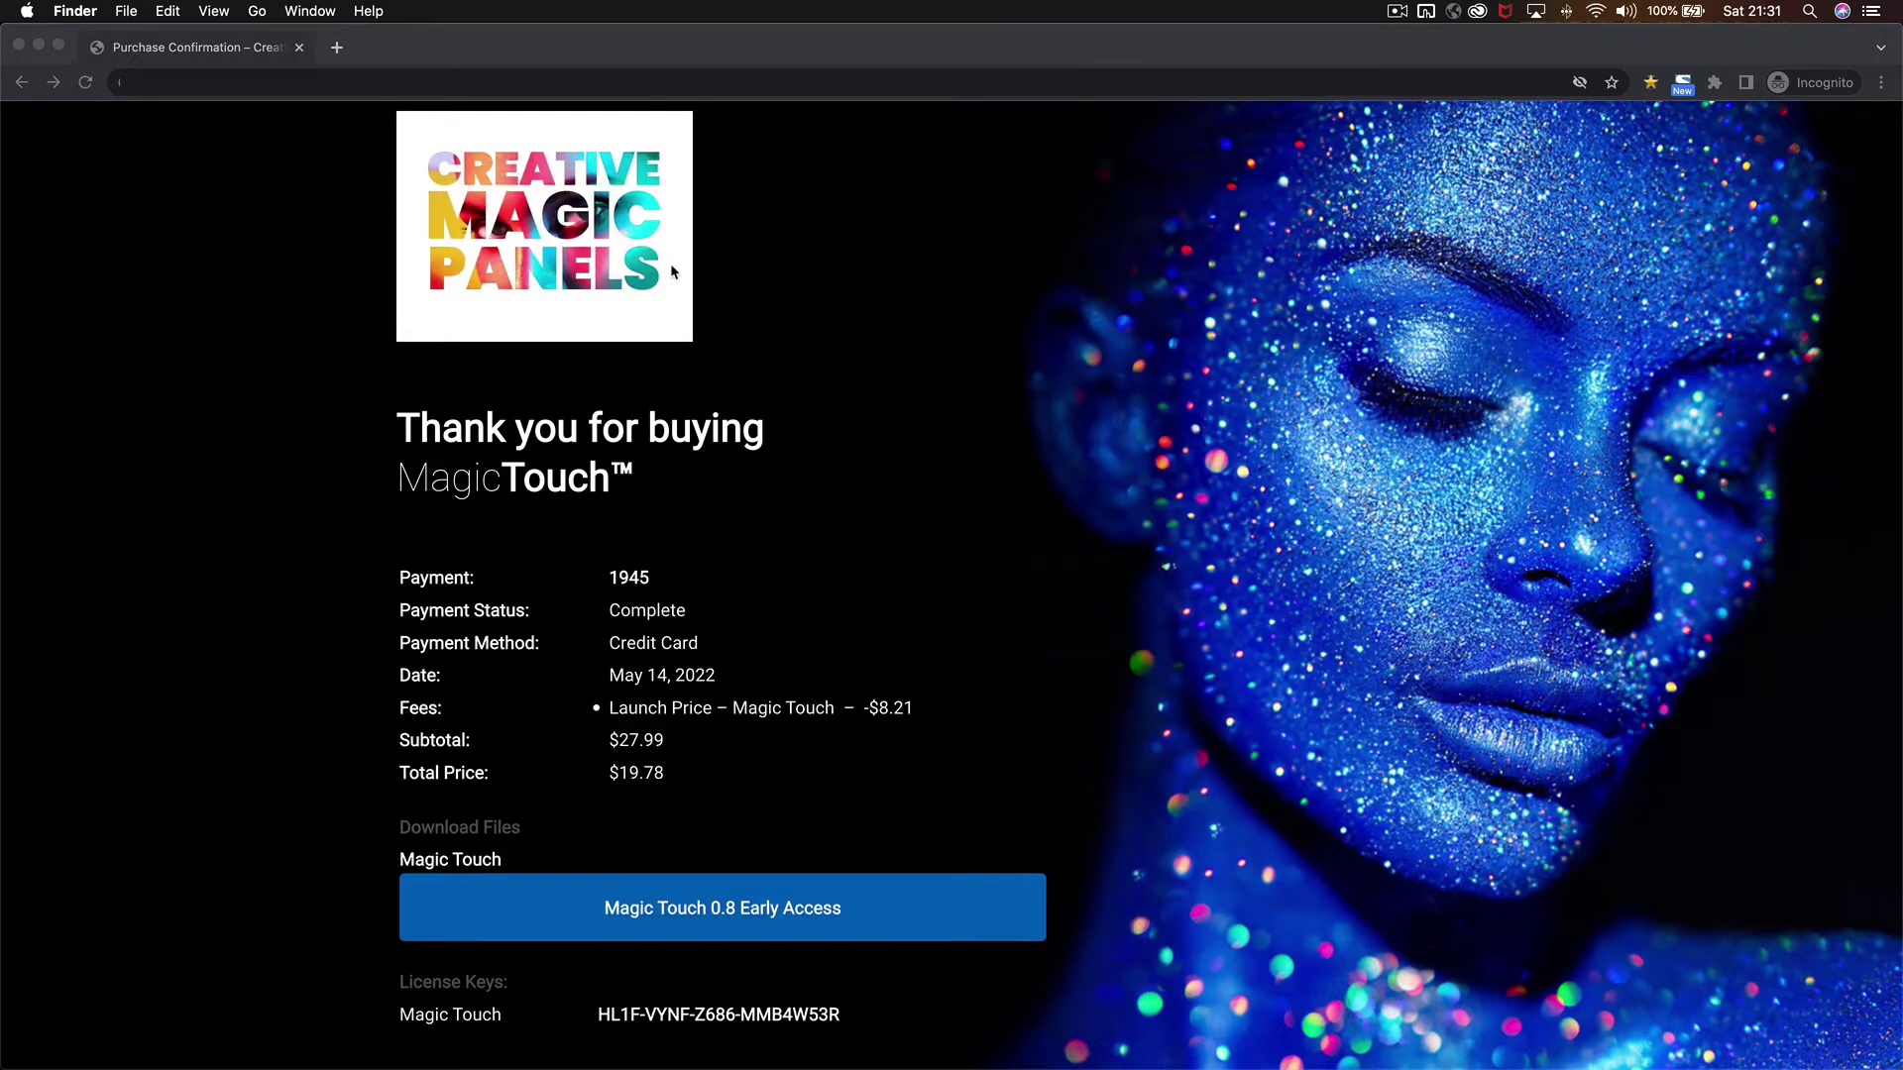
click(38, 45)
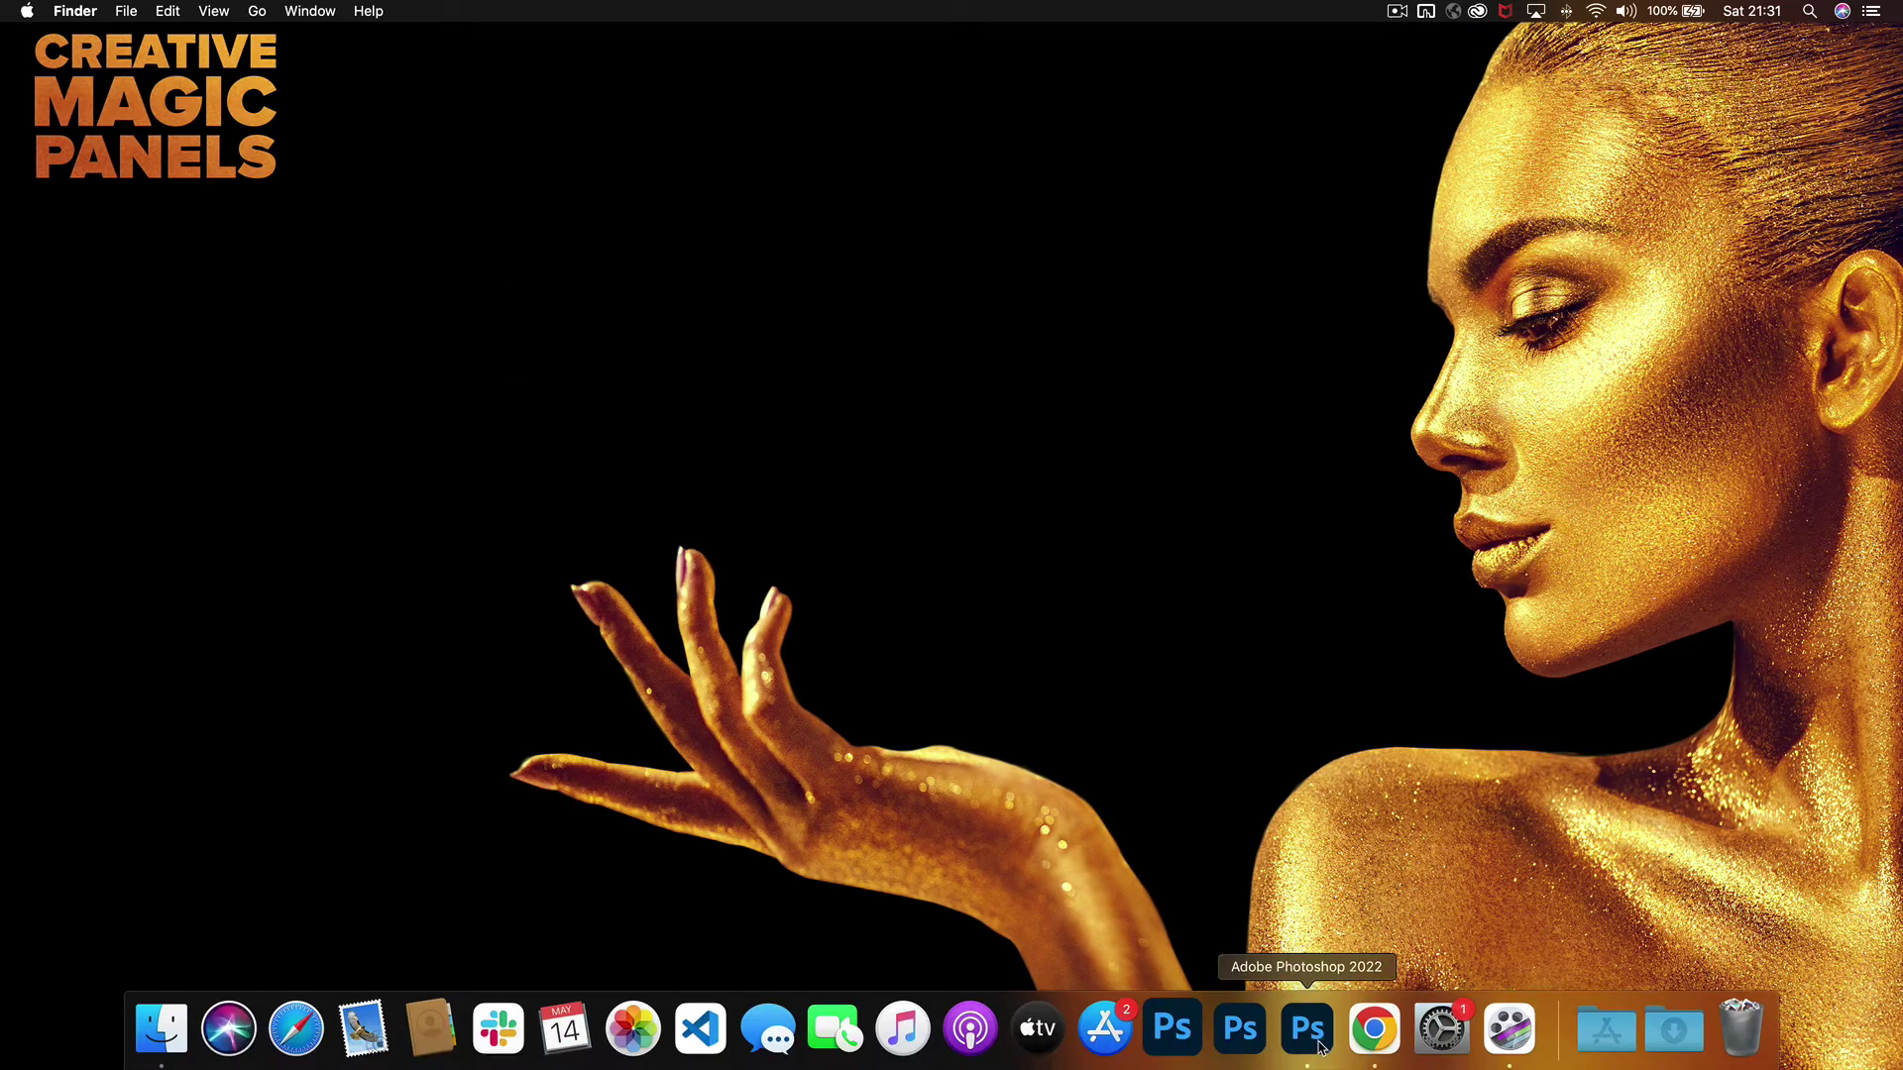
click(1307, 1027)
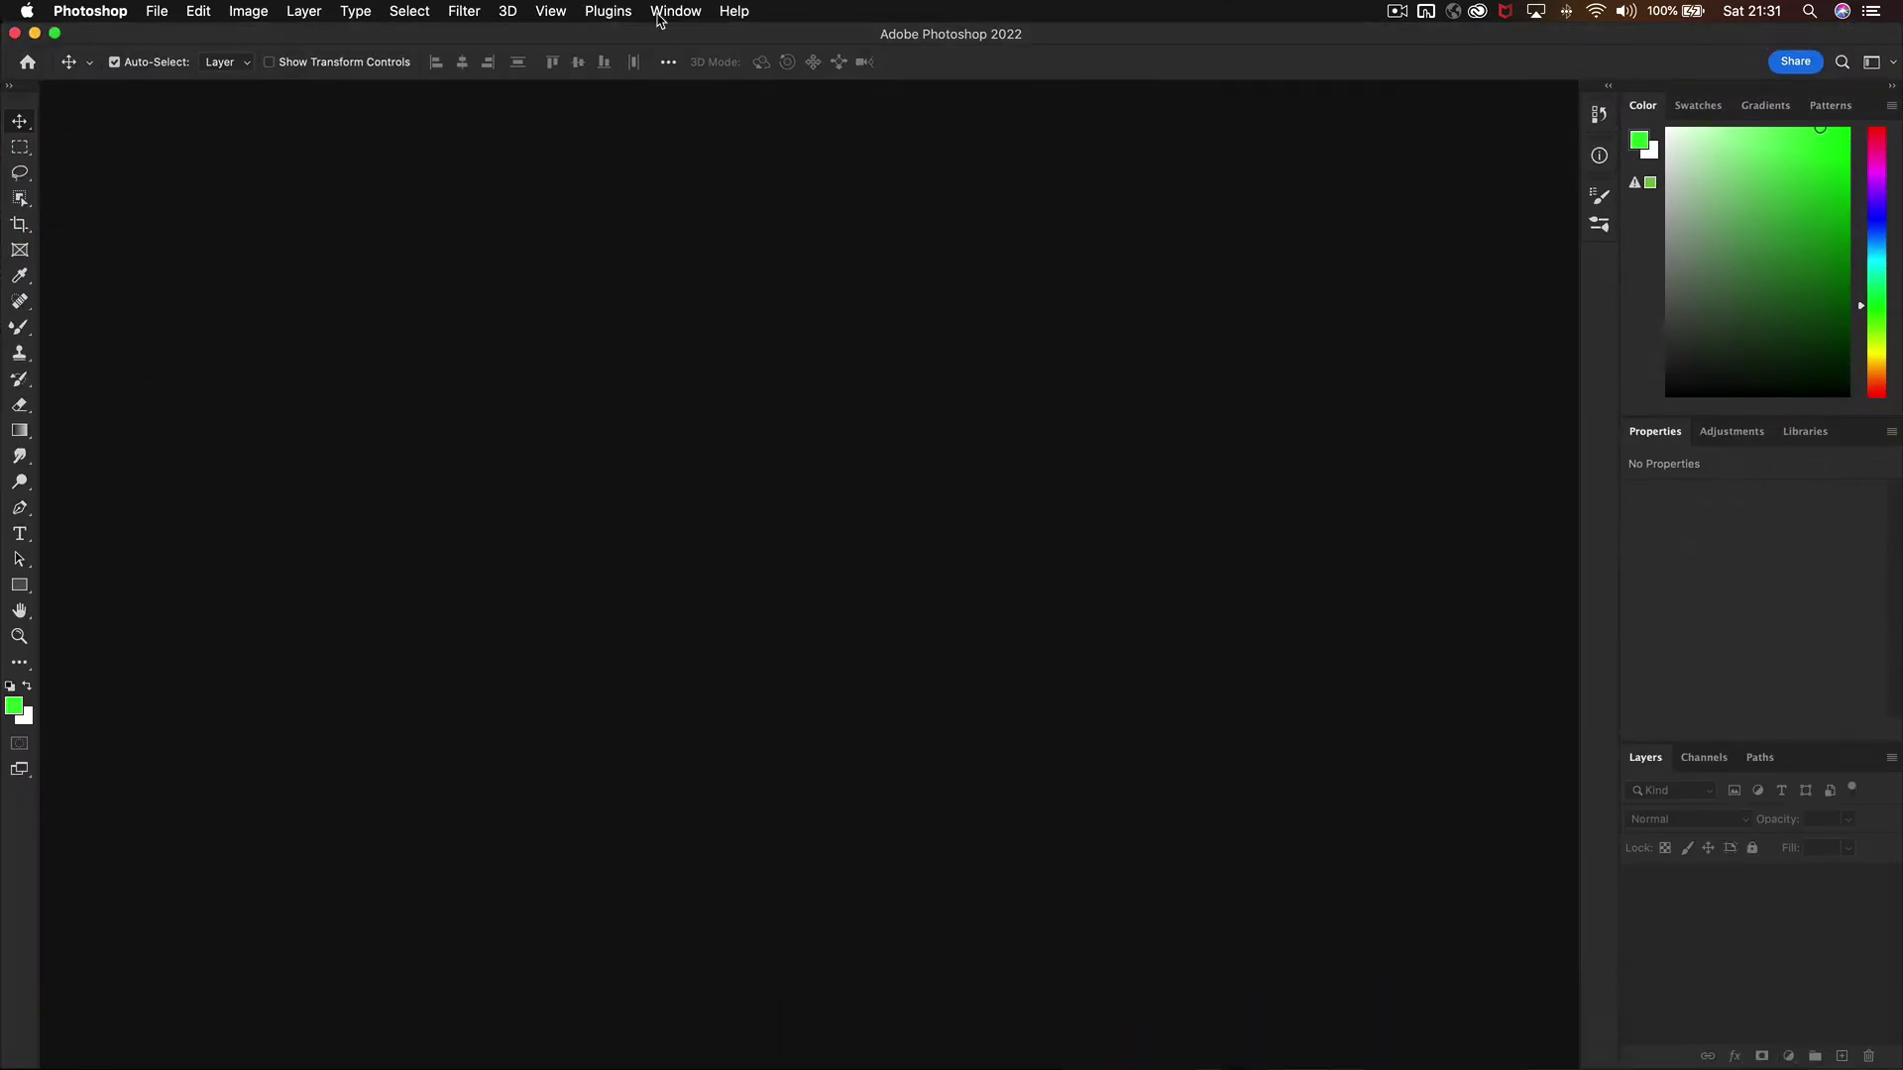
click(675, 10)
click(350, 183)
click(90, 11)
click(134, 206)
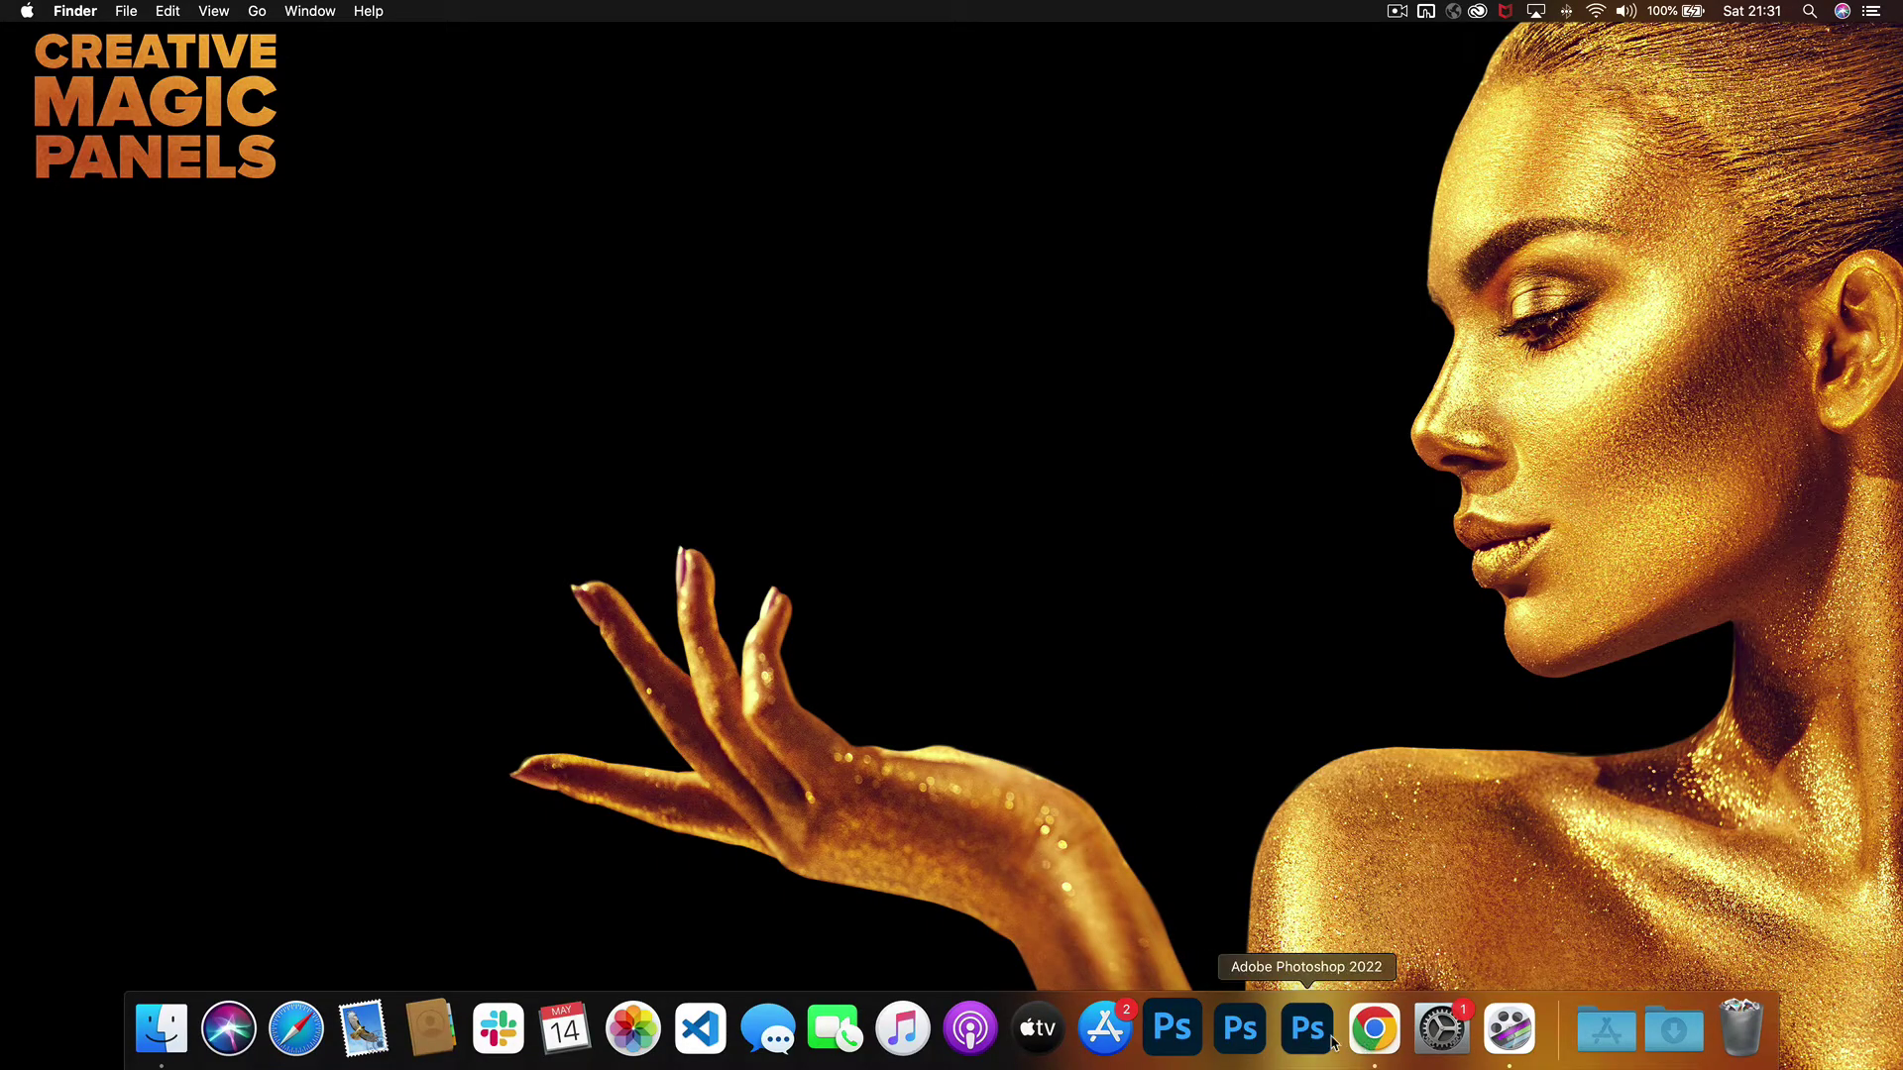
Relaunch Photoshop, open the Magic Touch extension panel, and return to the purchase page
click(1306, 1026)
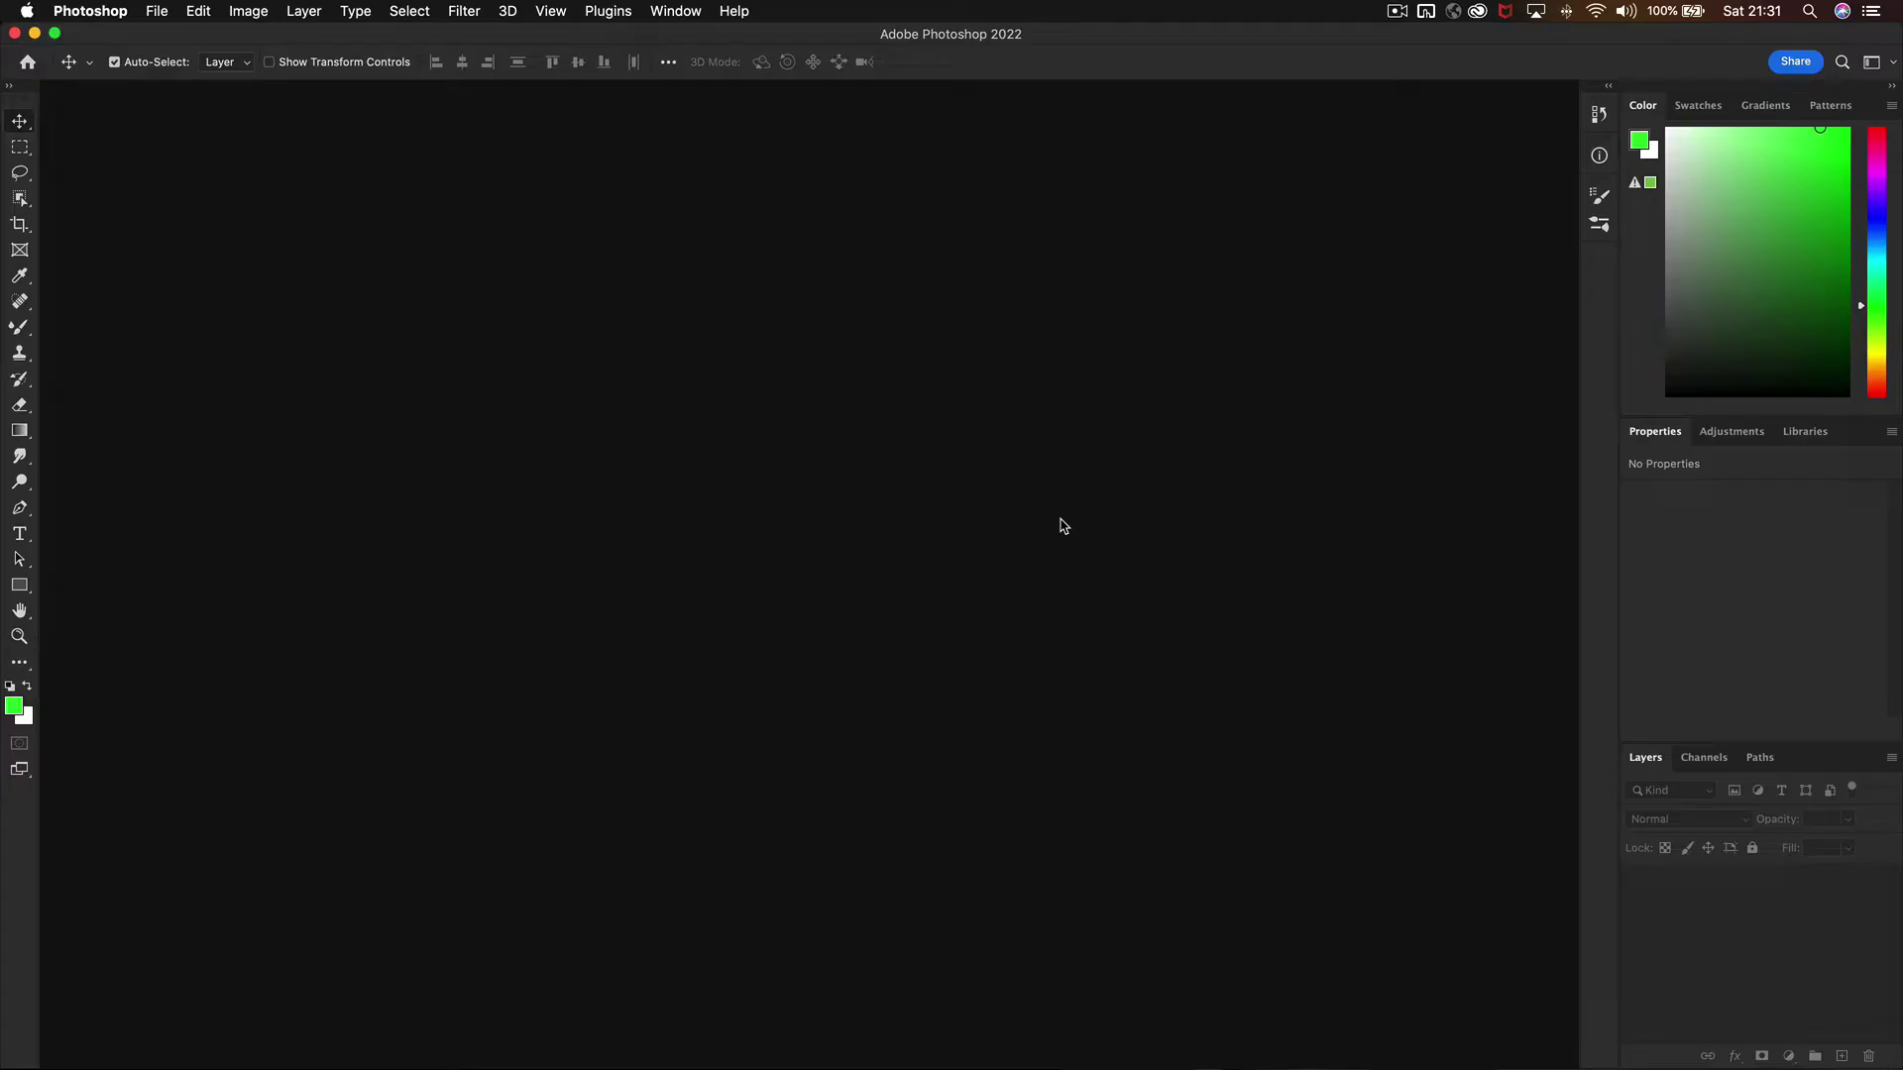
click(674, 11)
mouse_move(725, 103)
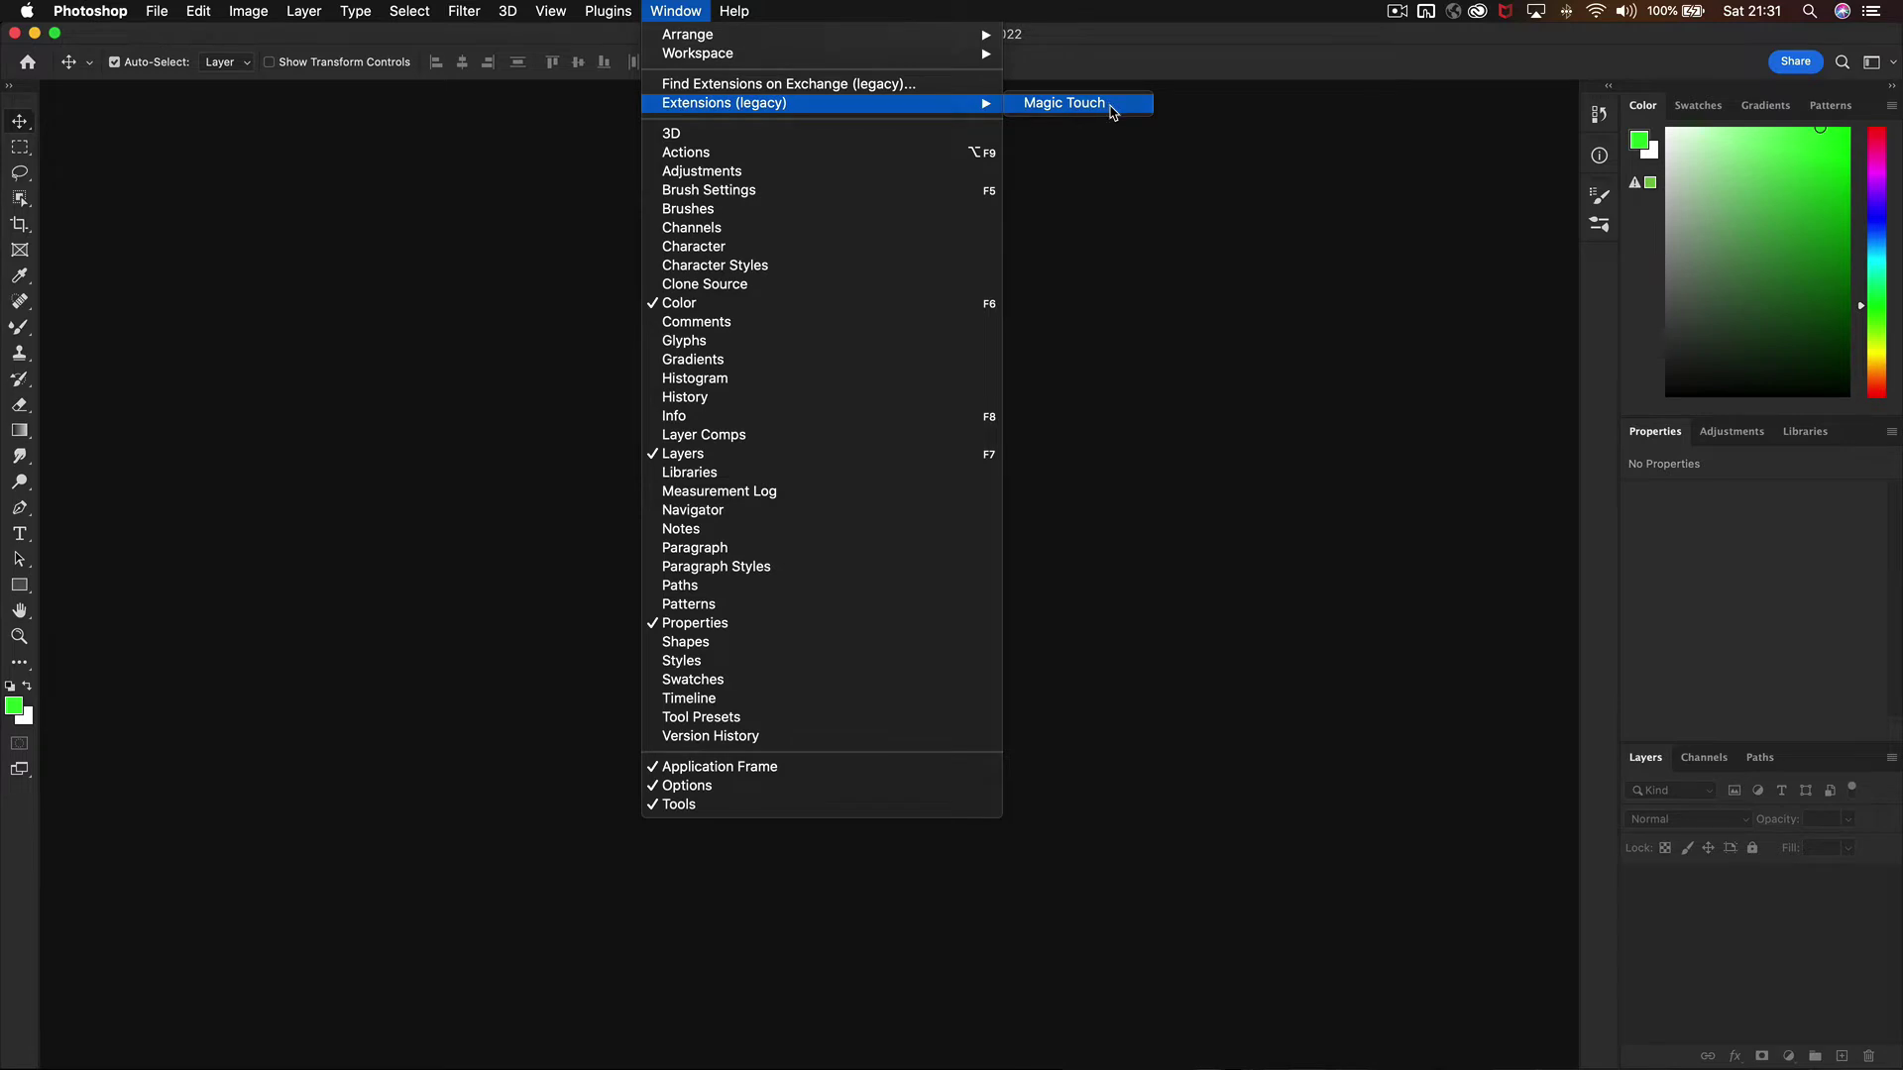
click(1065, 103)
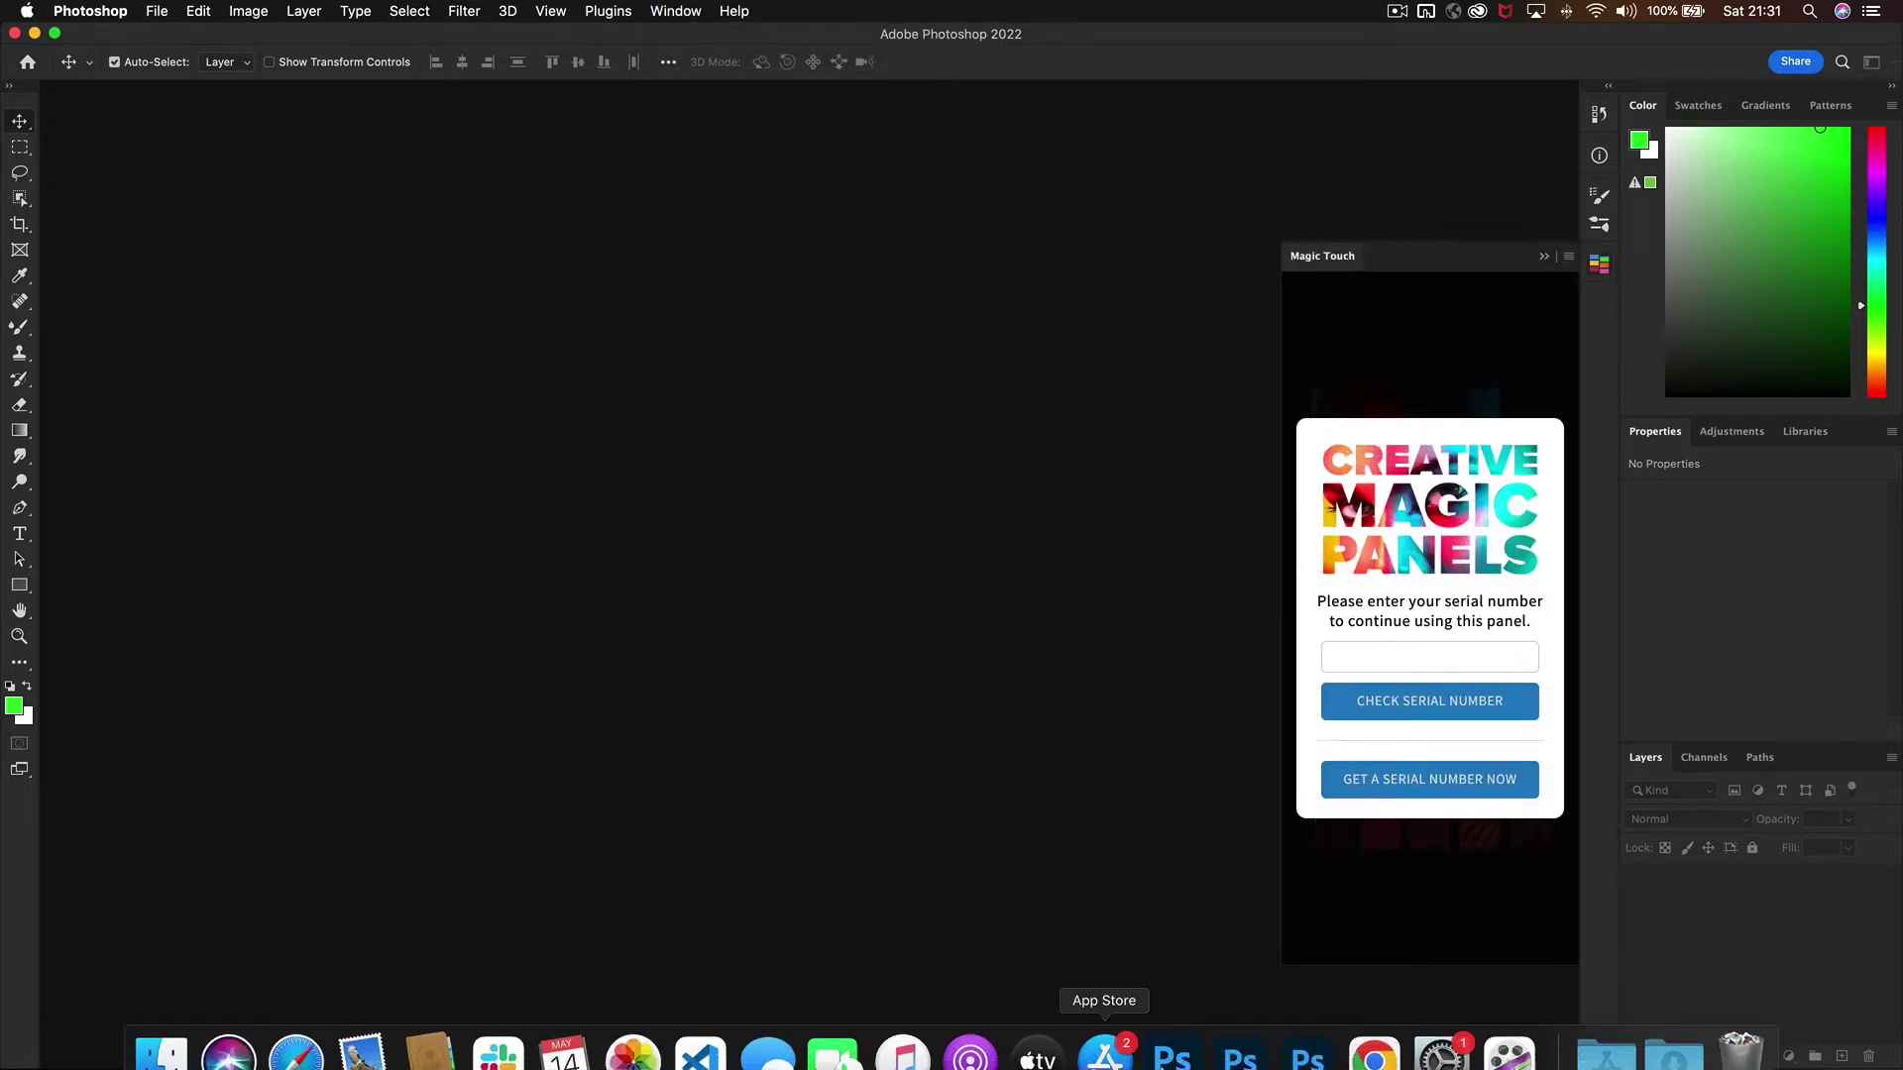
click(1374, 1029)
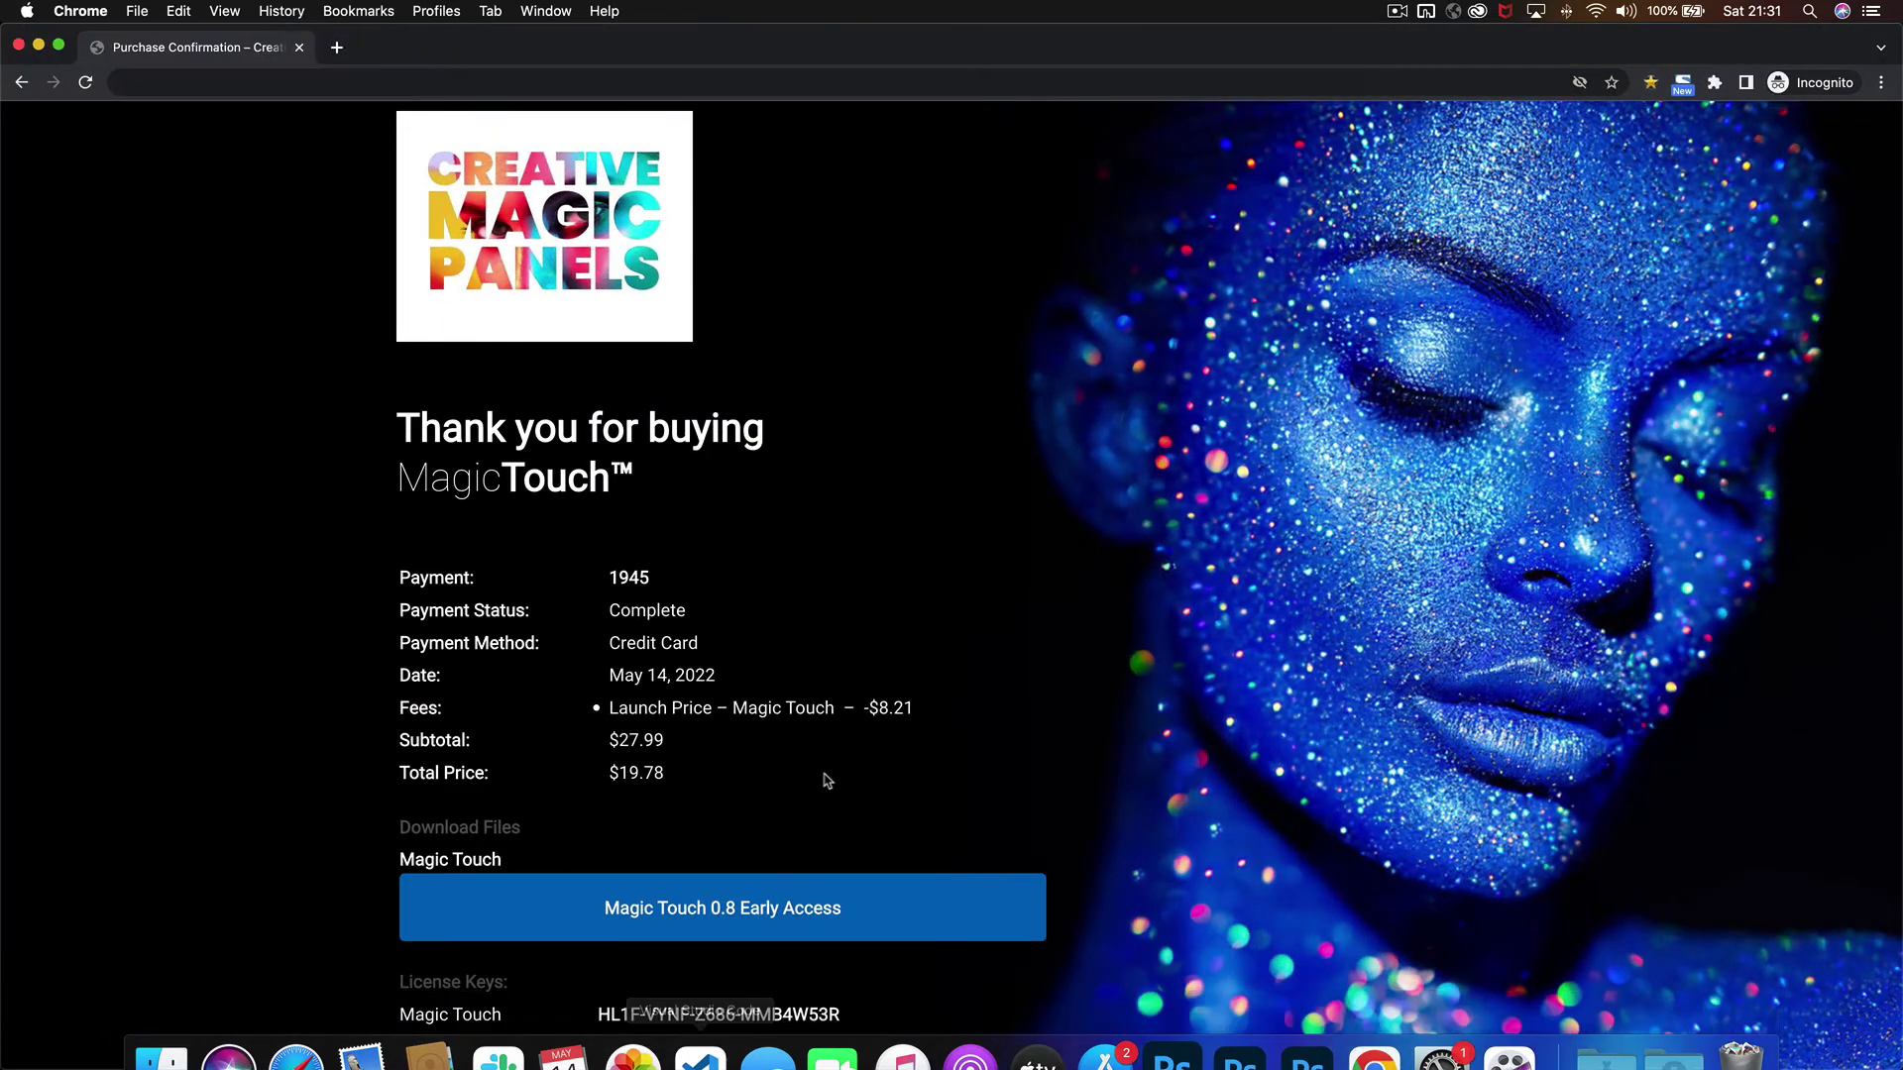
Copy the Magic Touch license key from the purchase page and switch back to Photoshop
drag(595, 1014, 874, 1007)
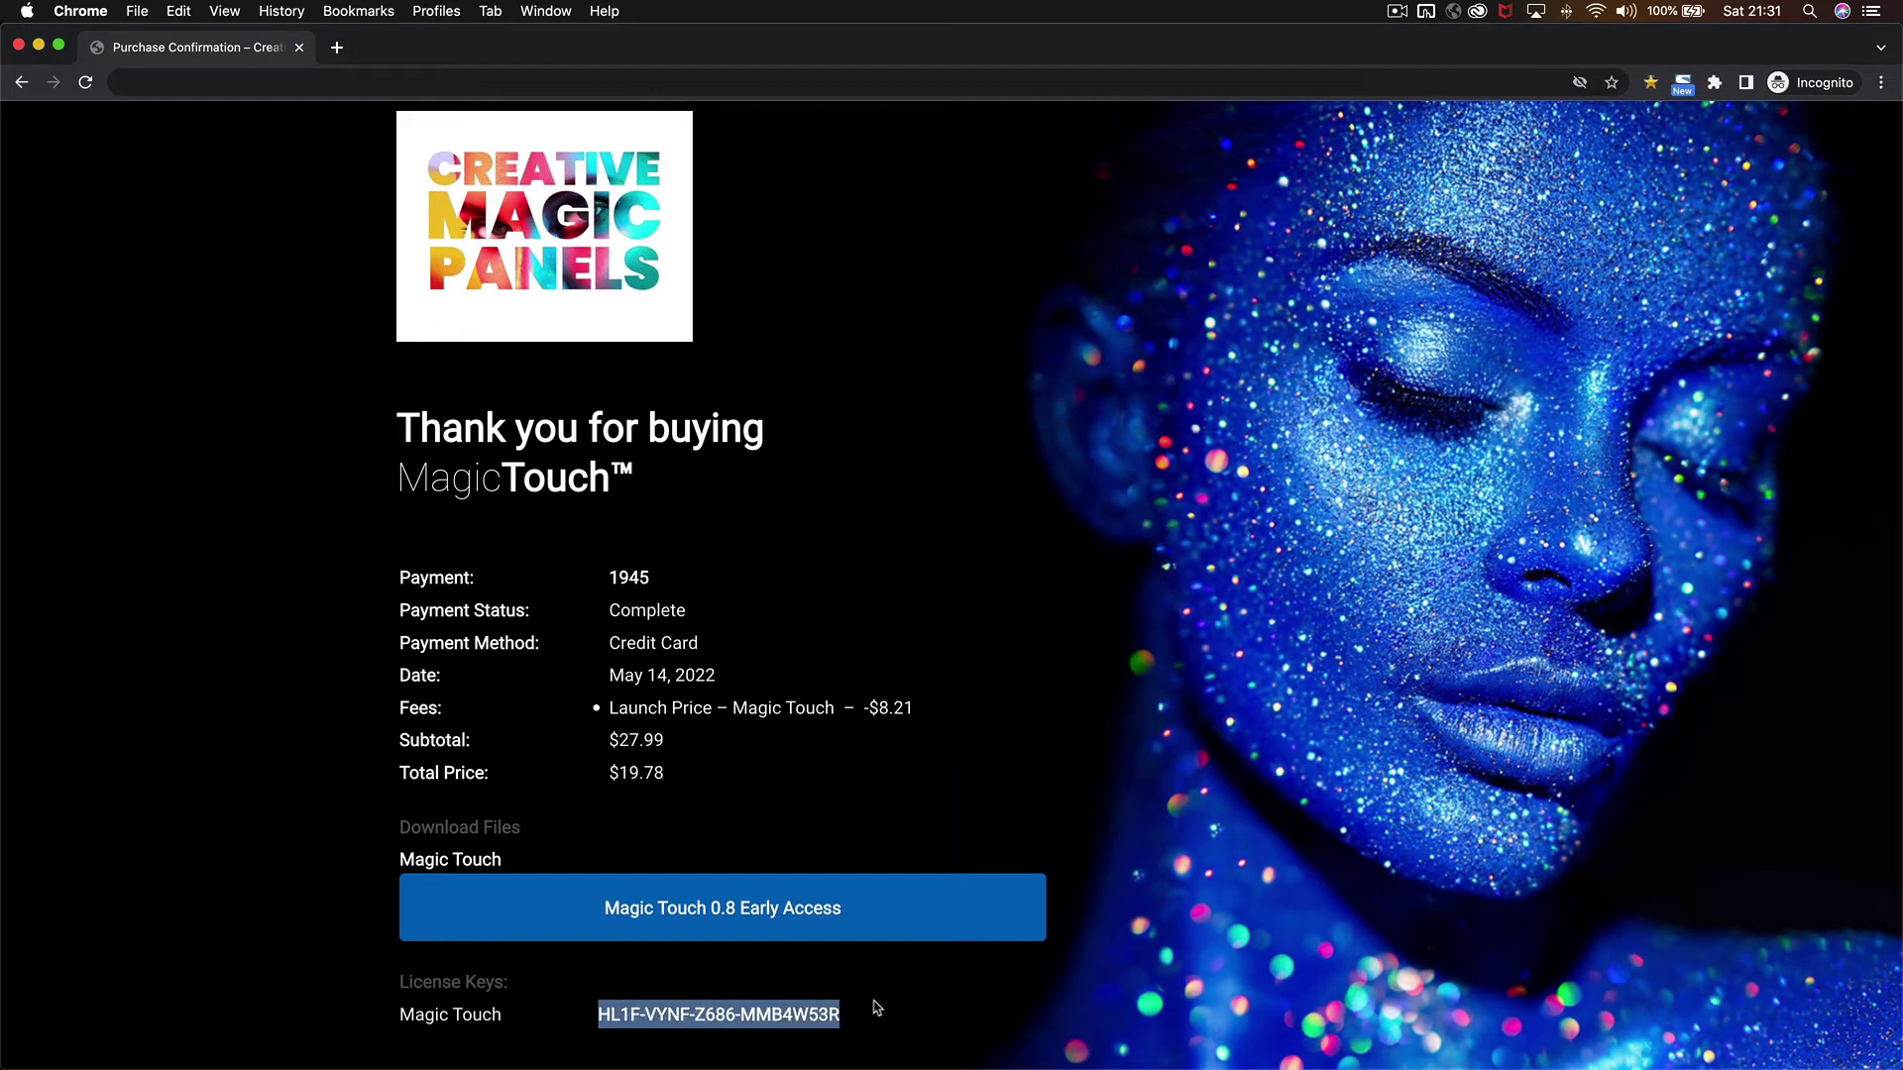
right_click(767, 1016)
click(803, 906)
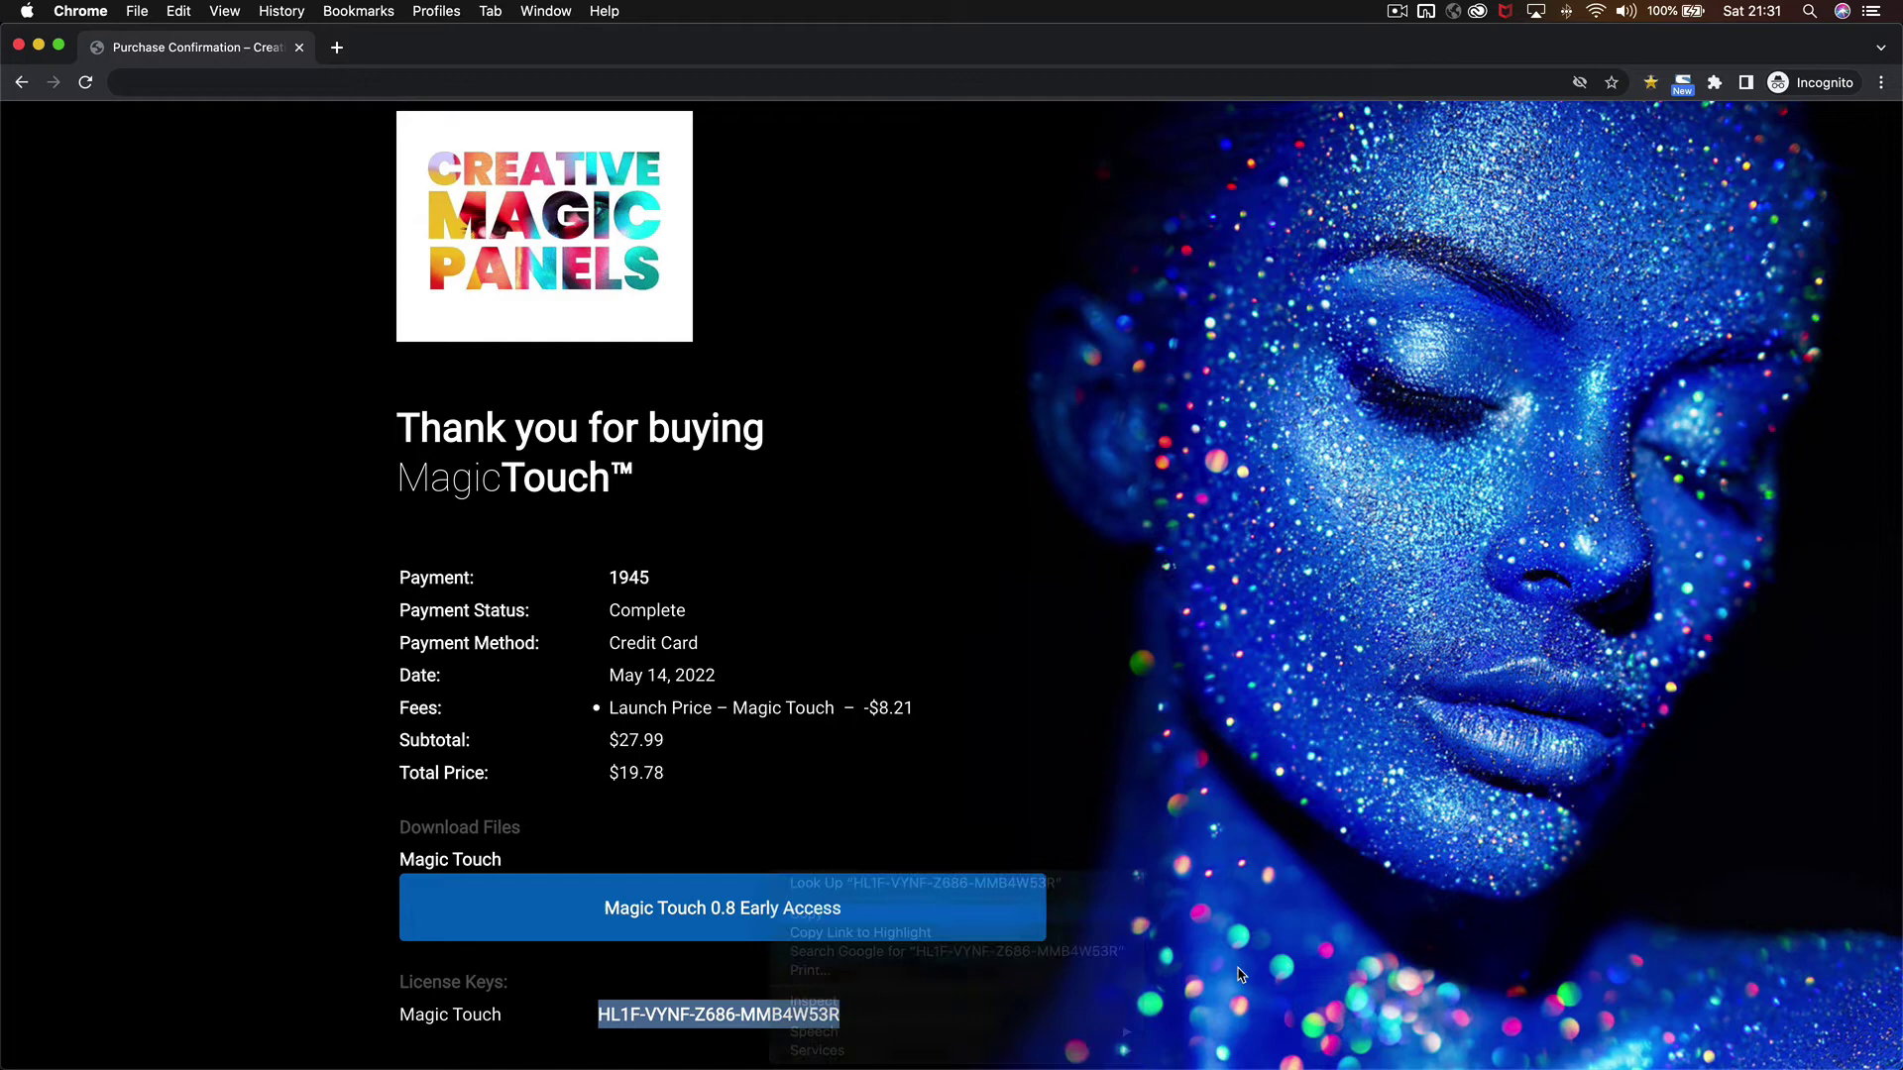
click(1311, 1034)
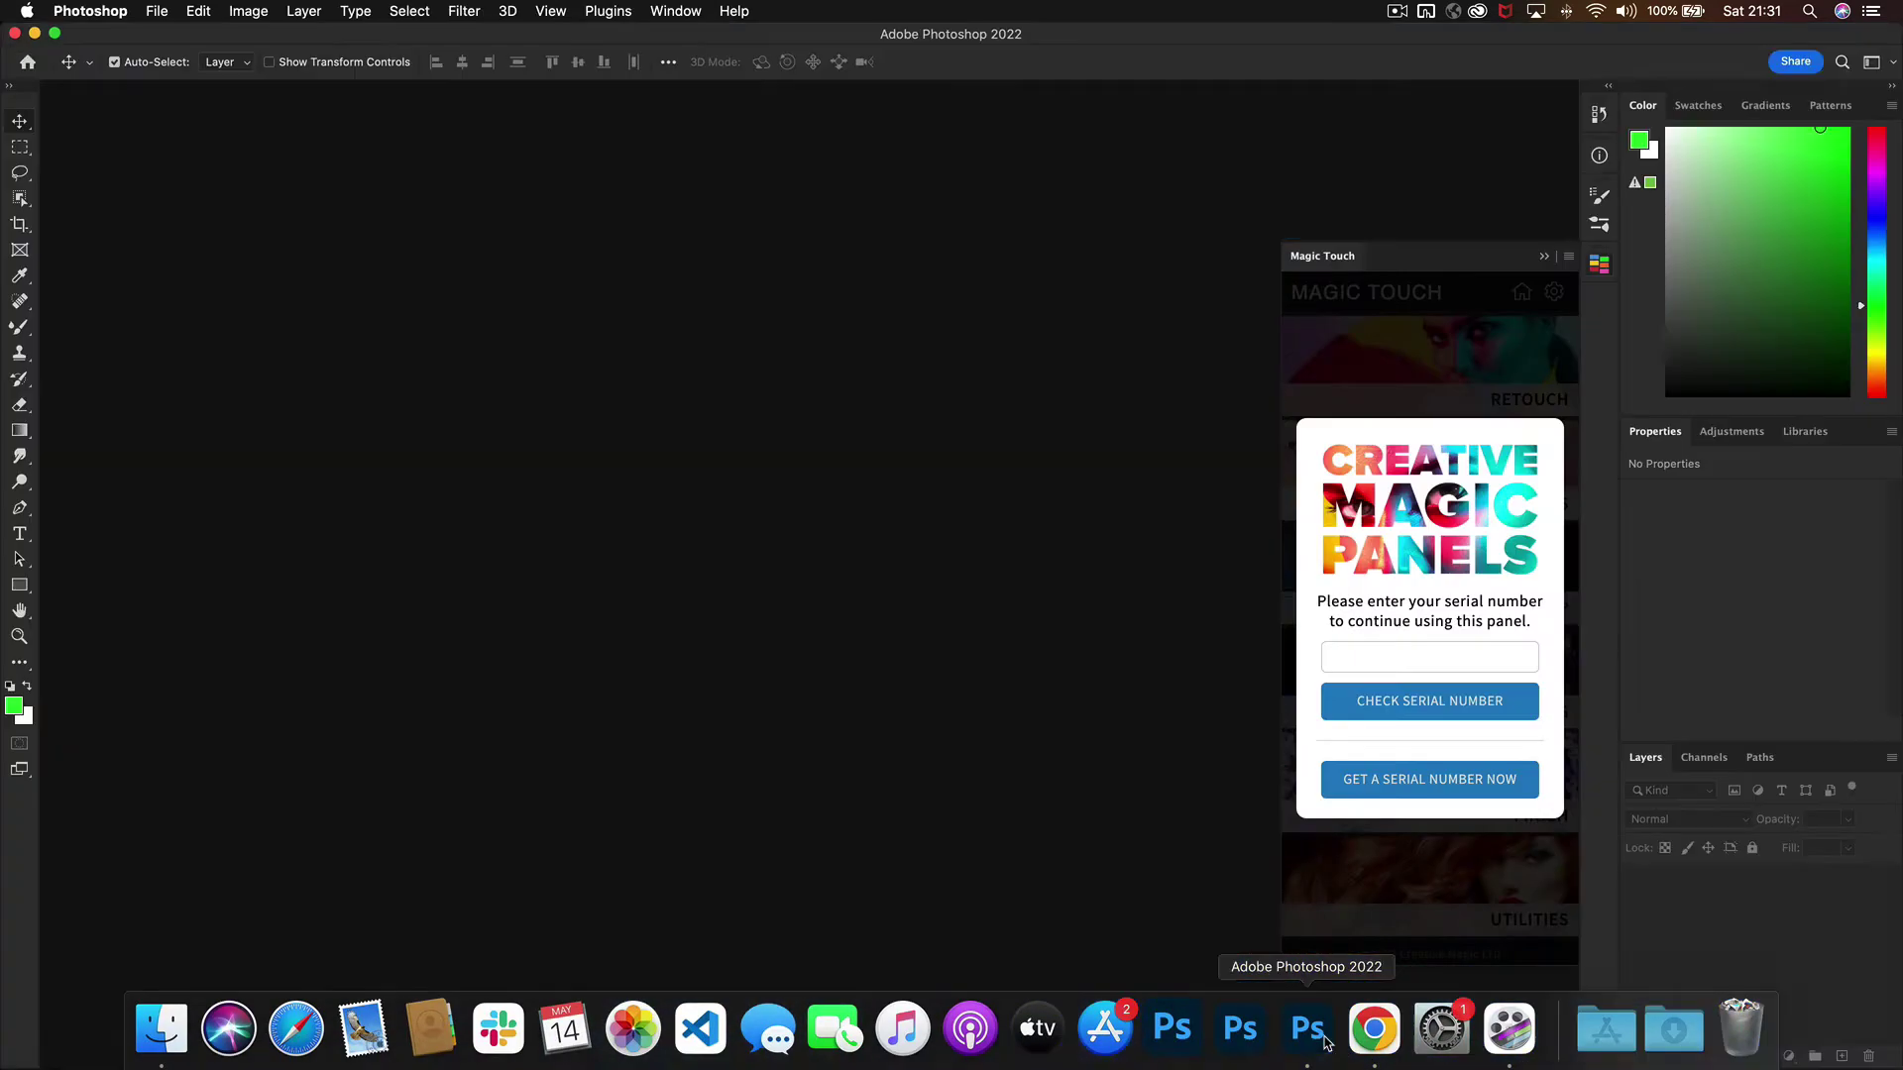
Paste the license key into Magic Touch's serial field and verify it with Check Serial Number
right_click(1425, 661)
click(1463, 751)
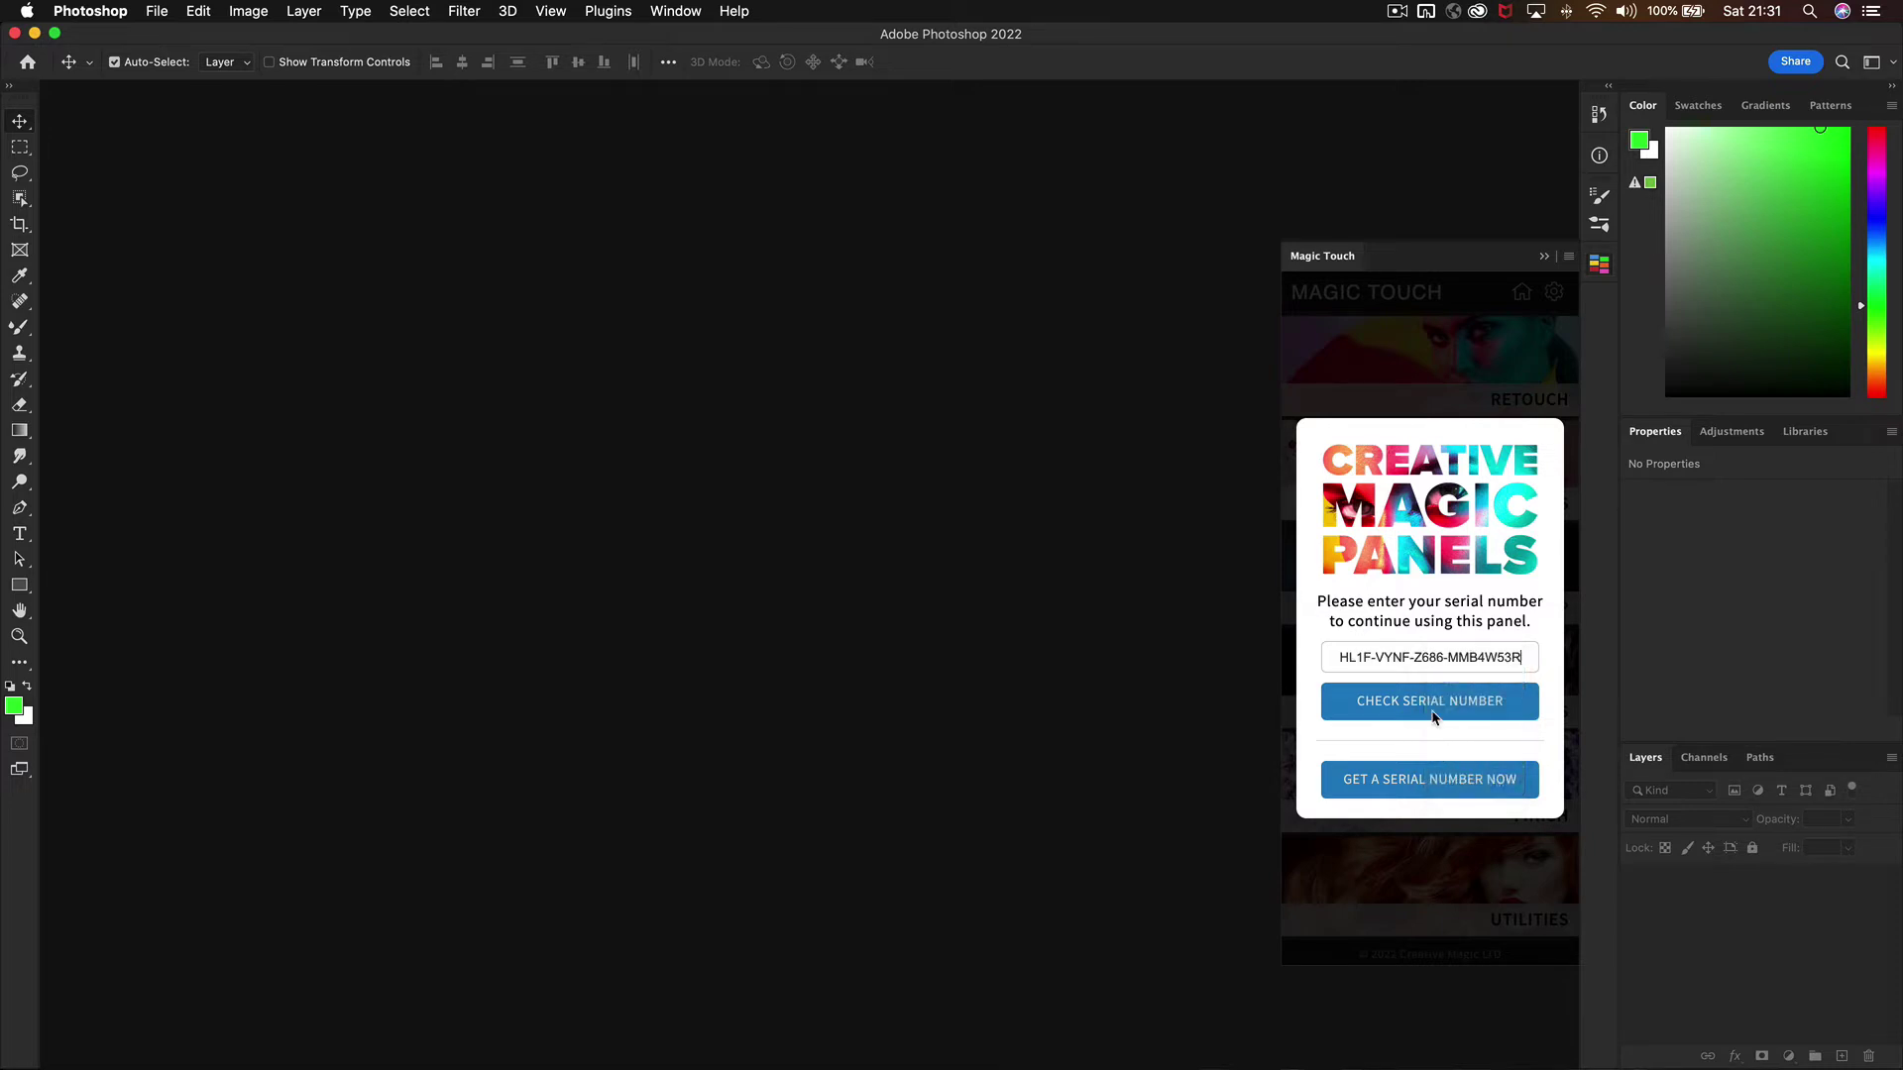
click(1431, 703)
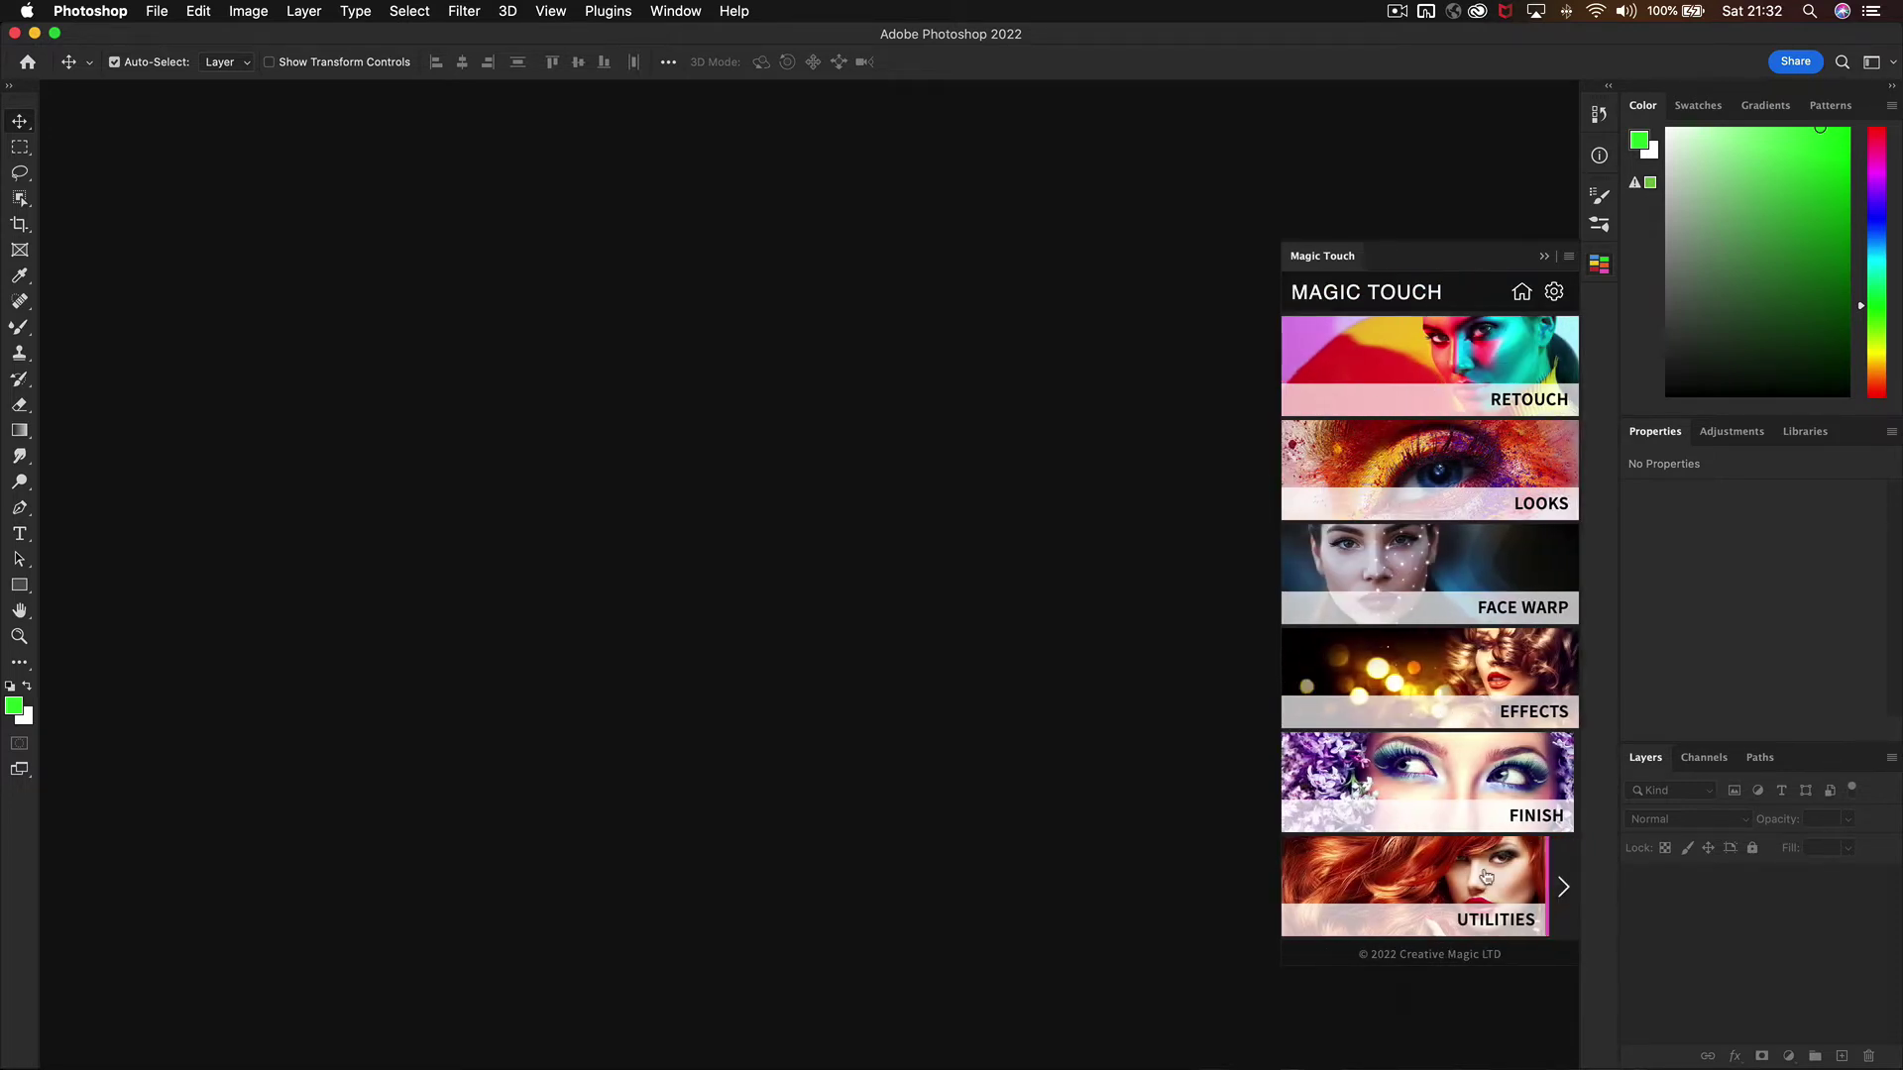
Browse the Magic Touch Retouch, Looks and Face Warp sections
click(1417, 373)
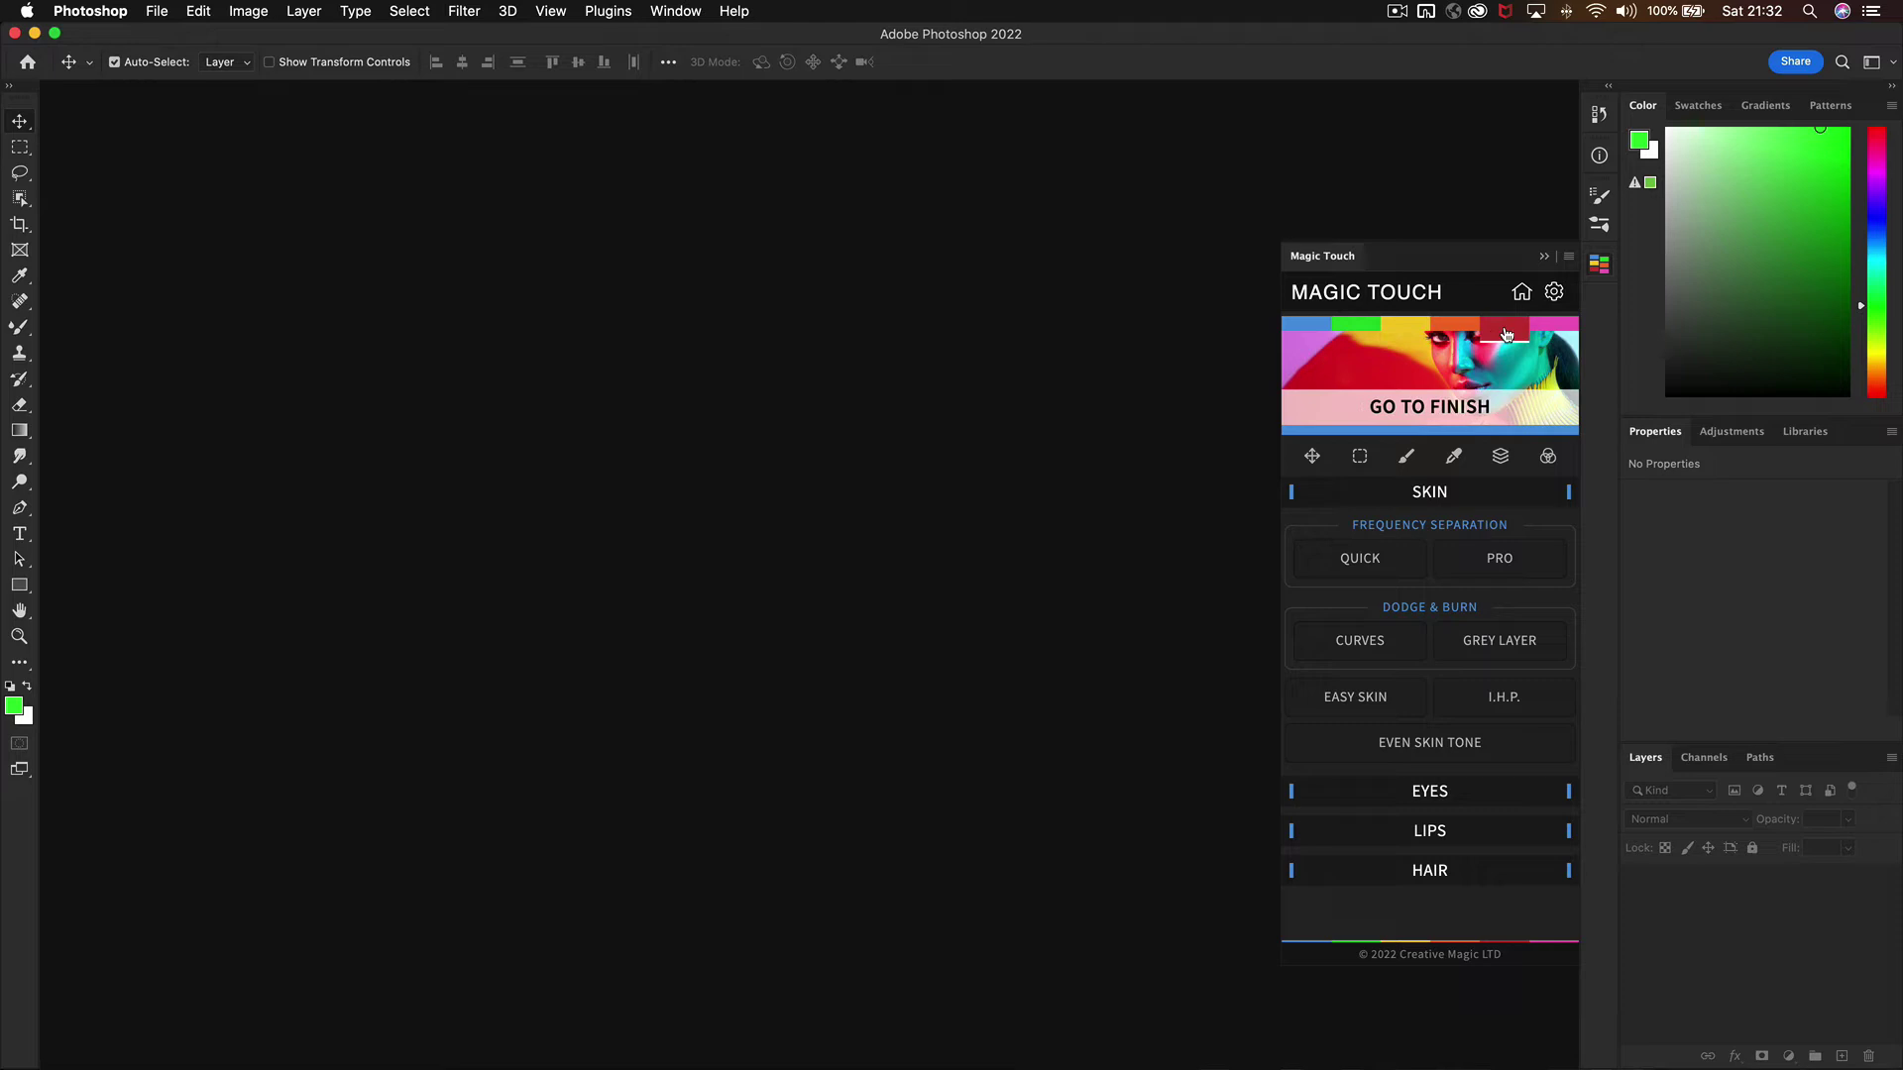
click(1350, 325)
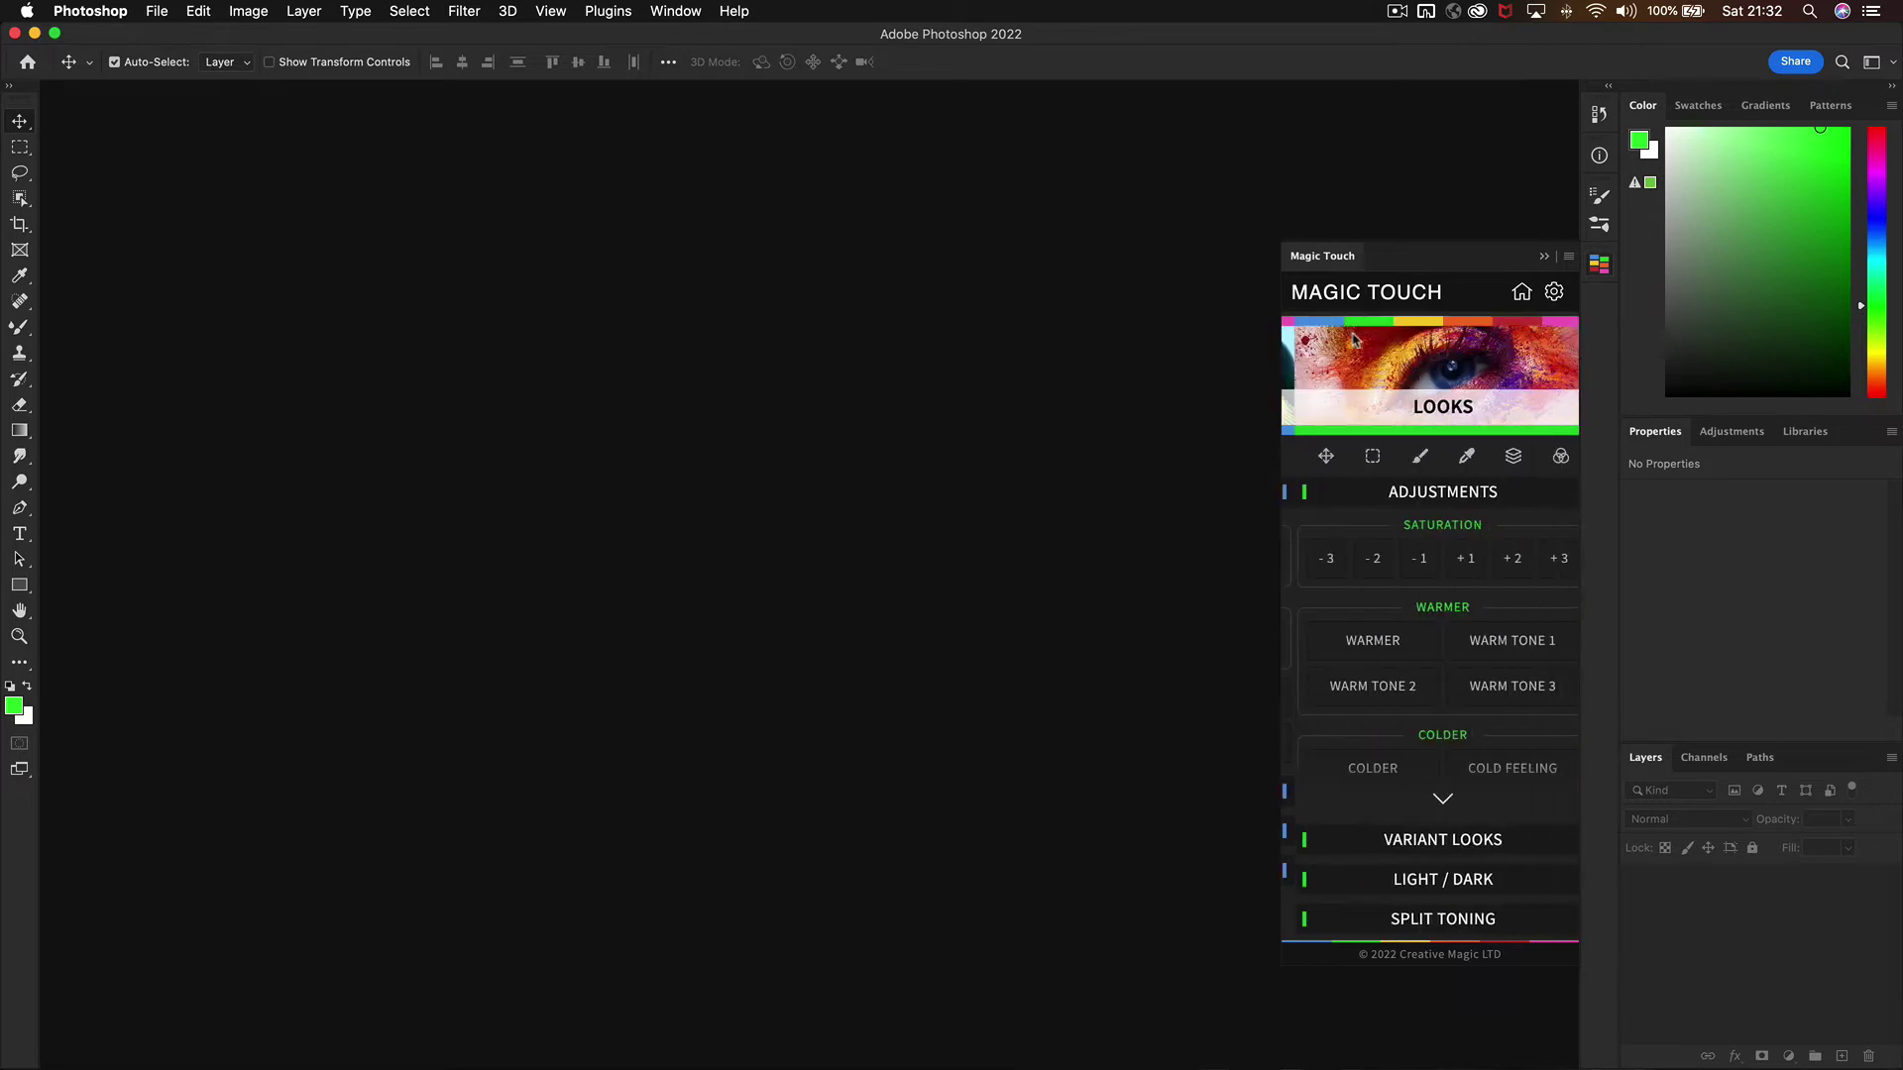
click(1399, 333)
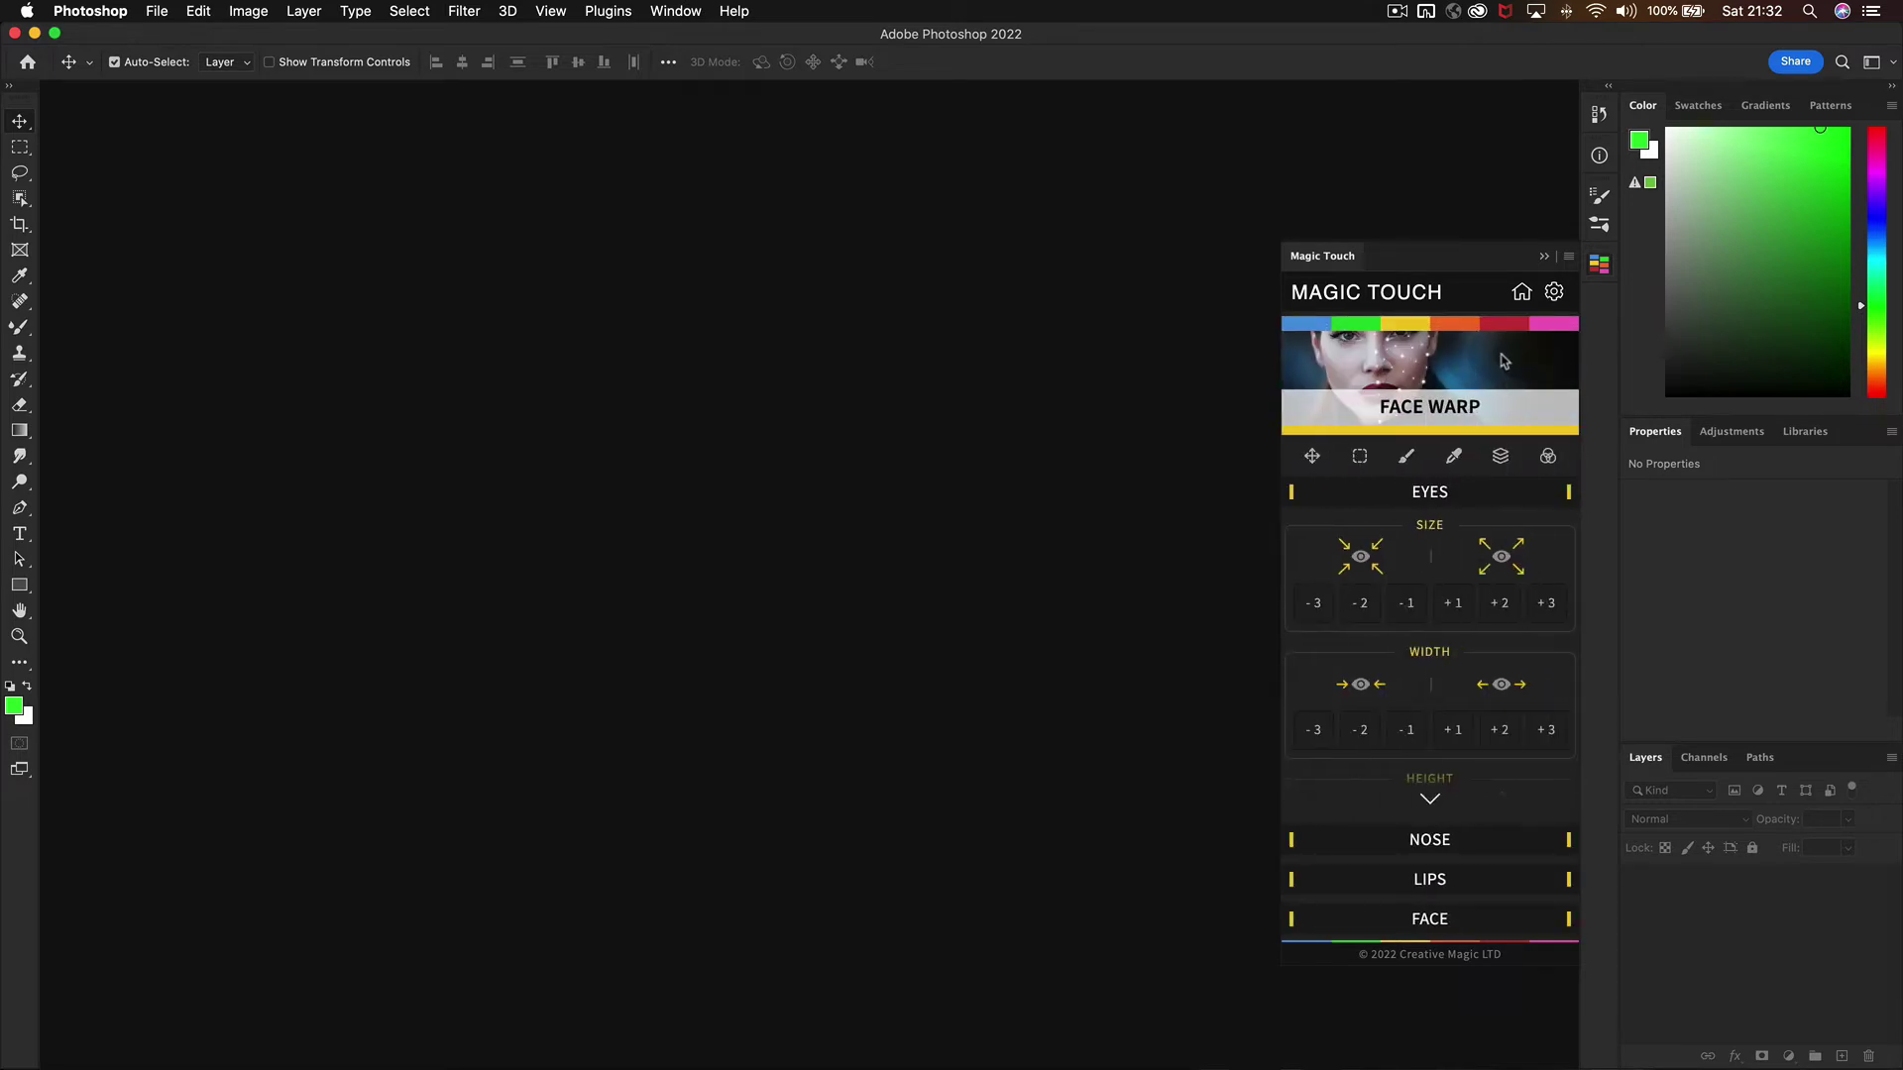
View the Settings page with Select Language and Contacts expanded, then close the panel
click(1554, 291)
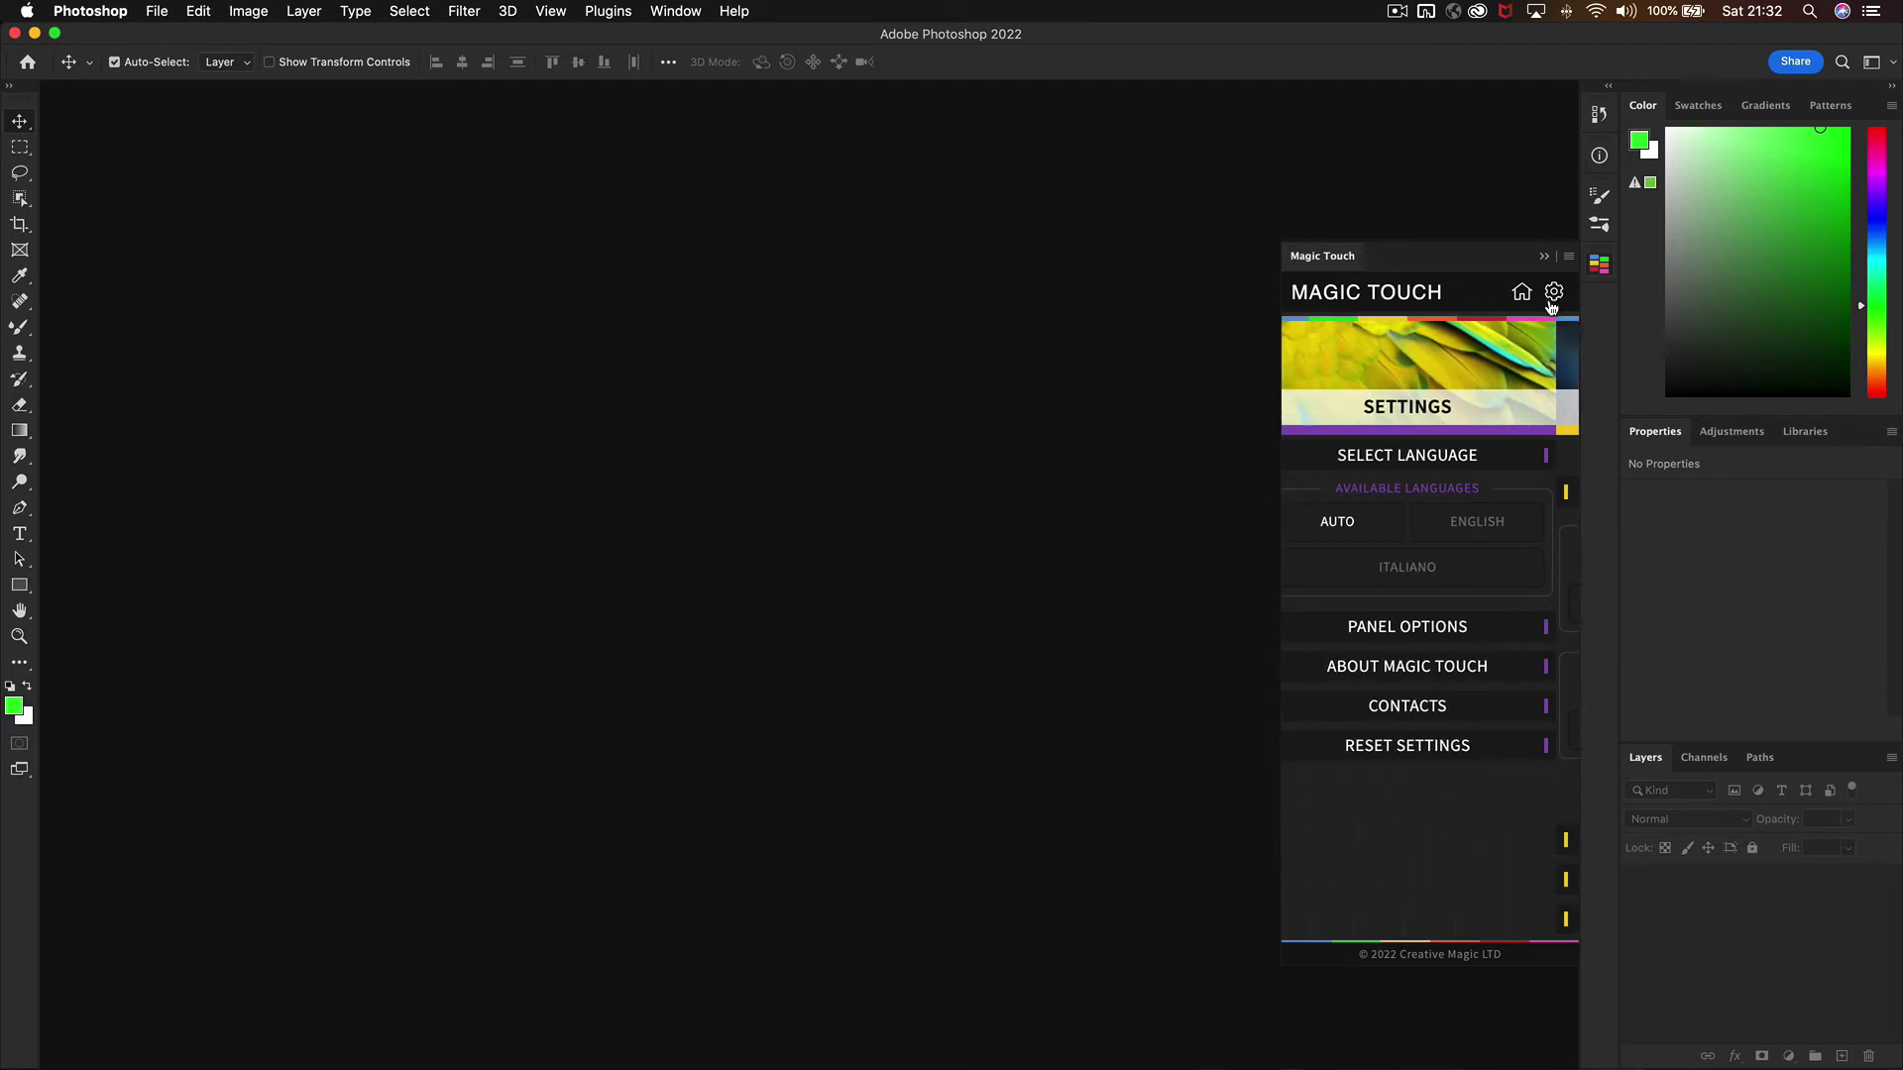
click(1429, 455)
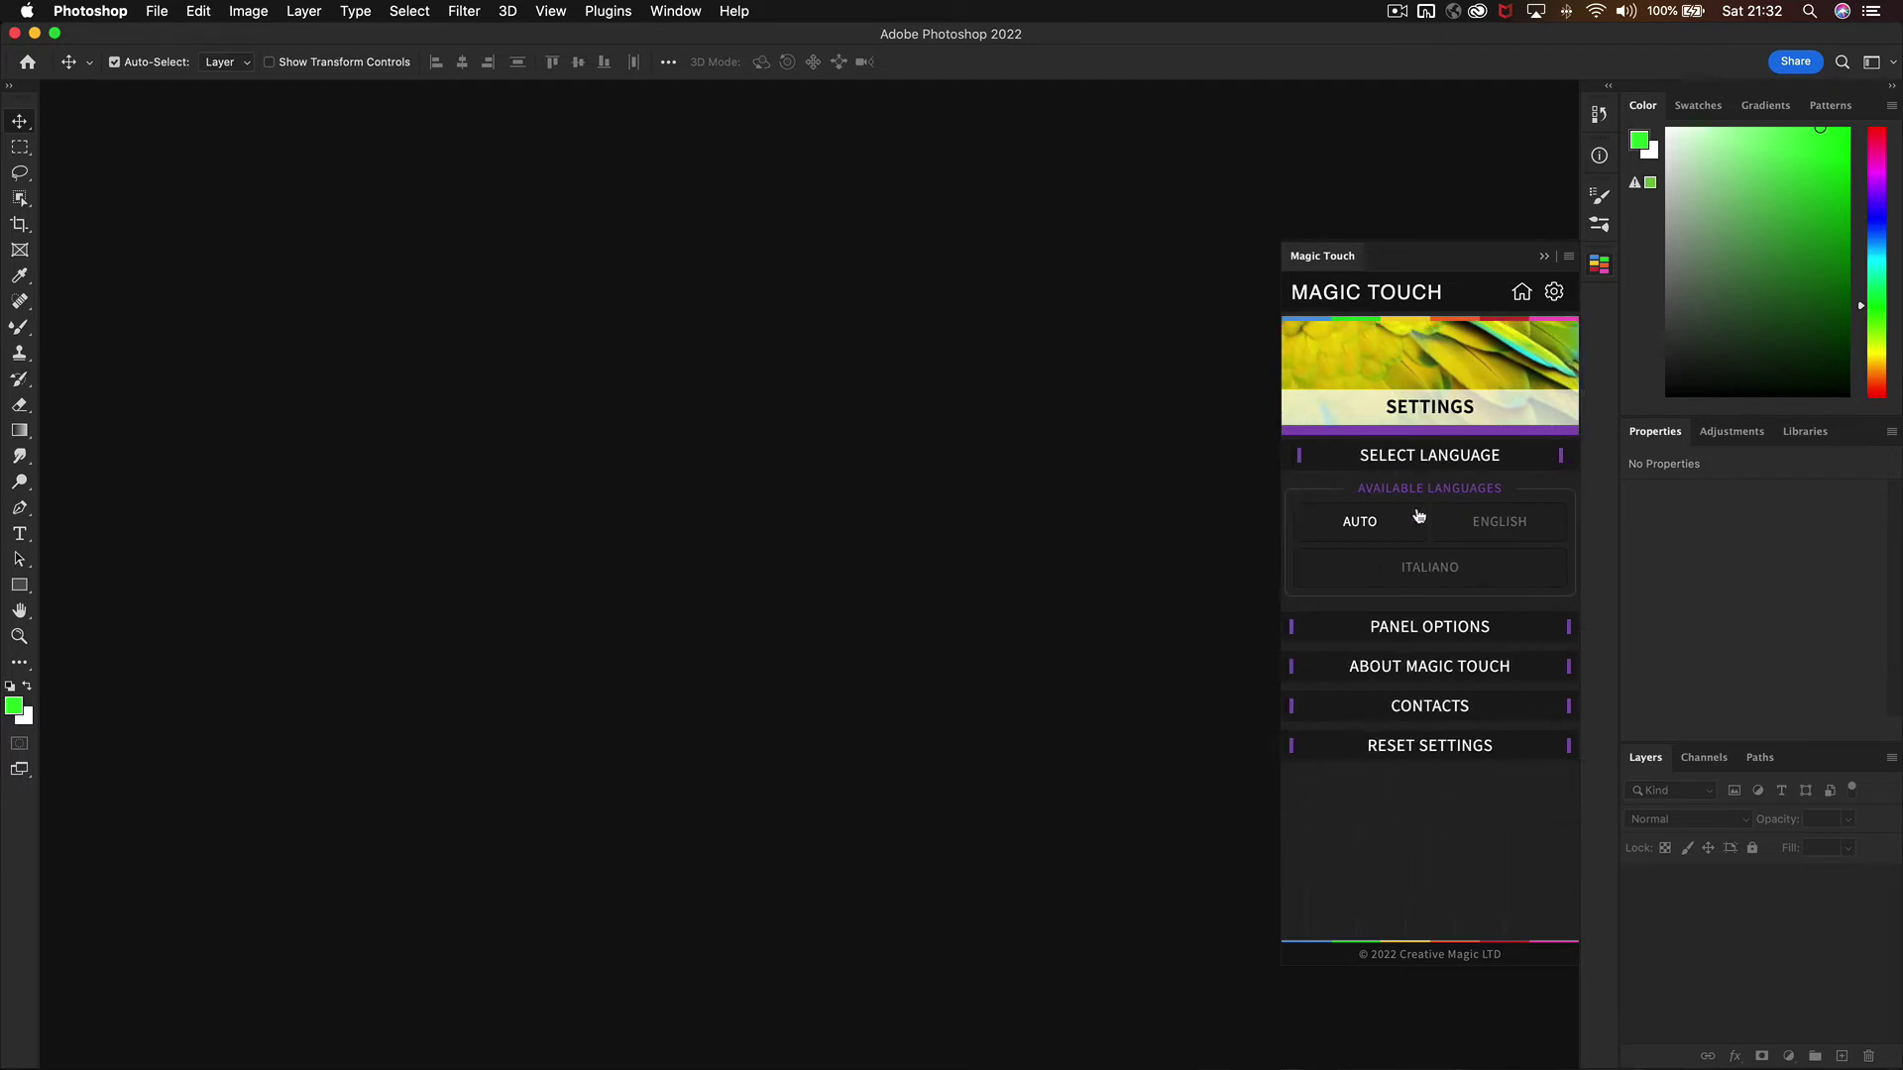
click(1429, 705)
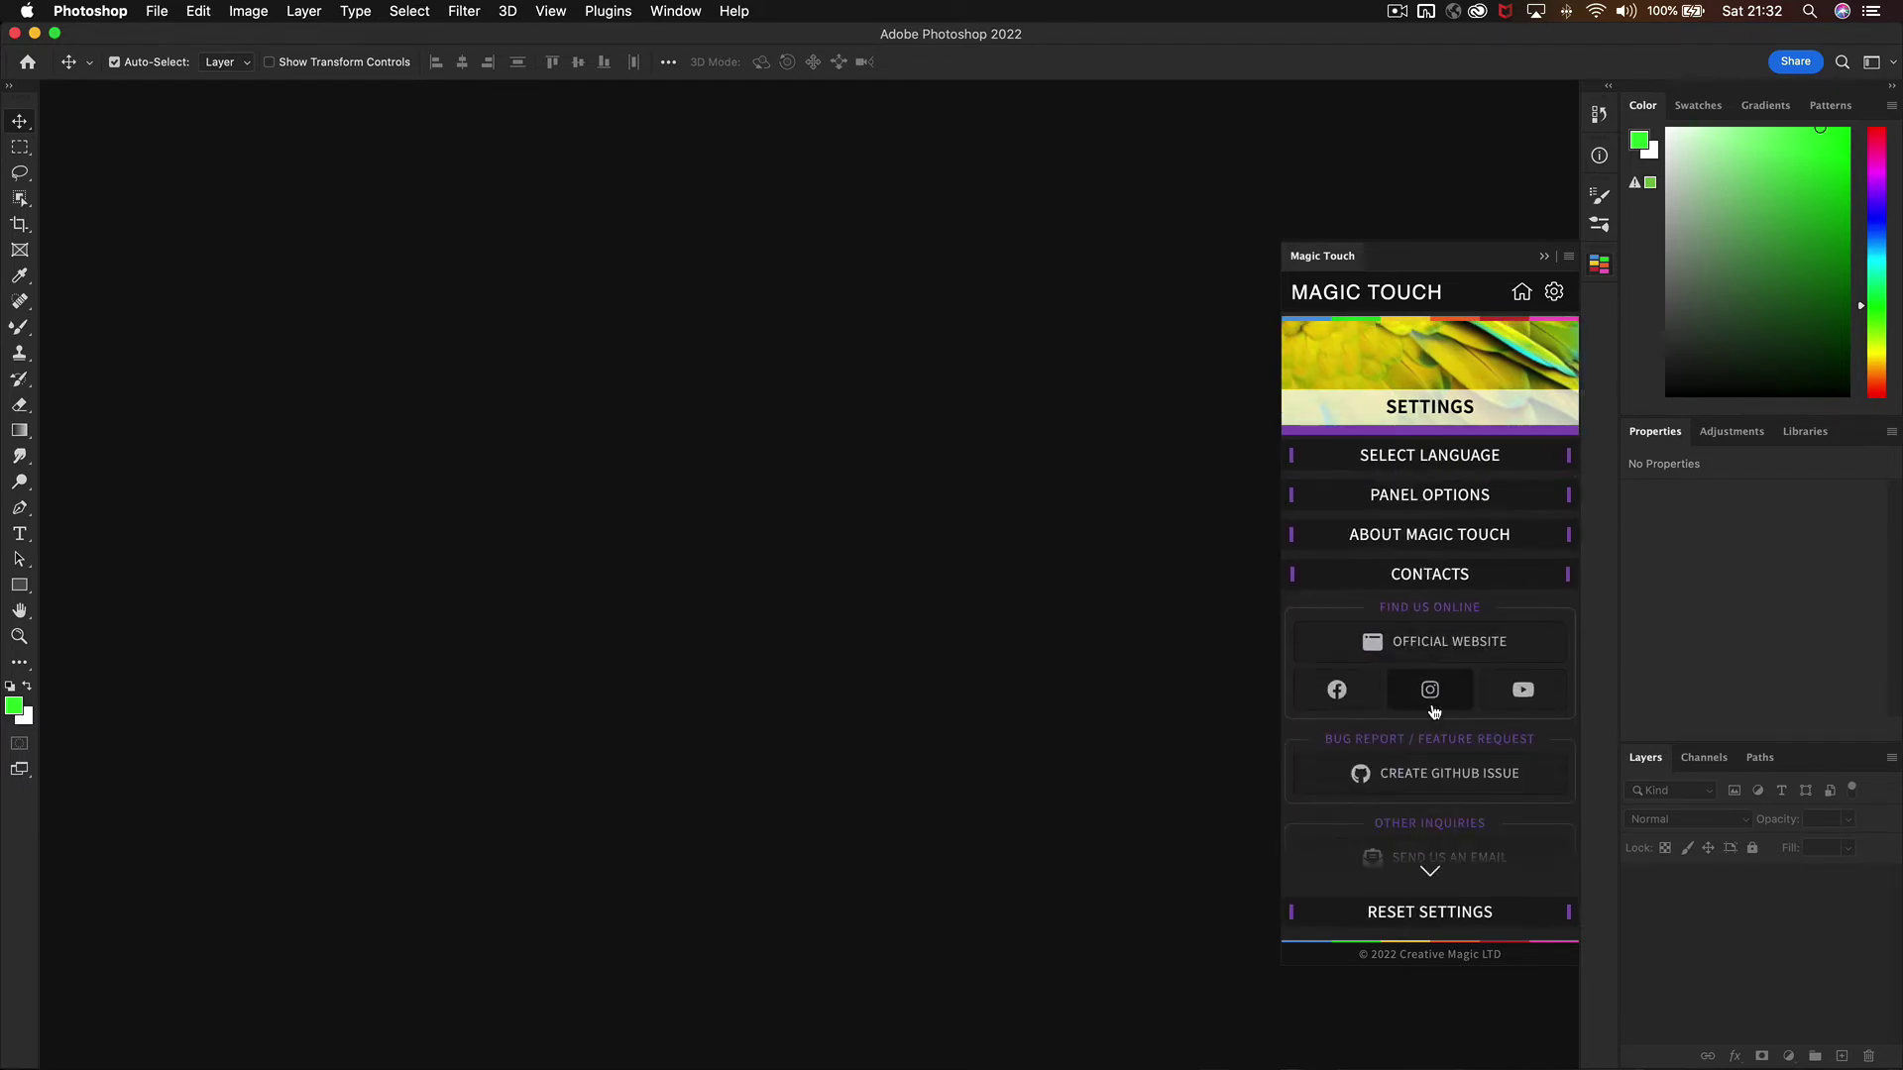
click(1598, 264)
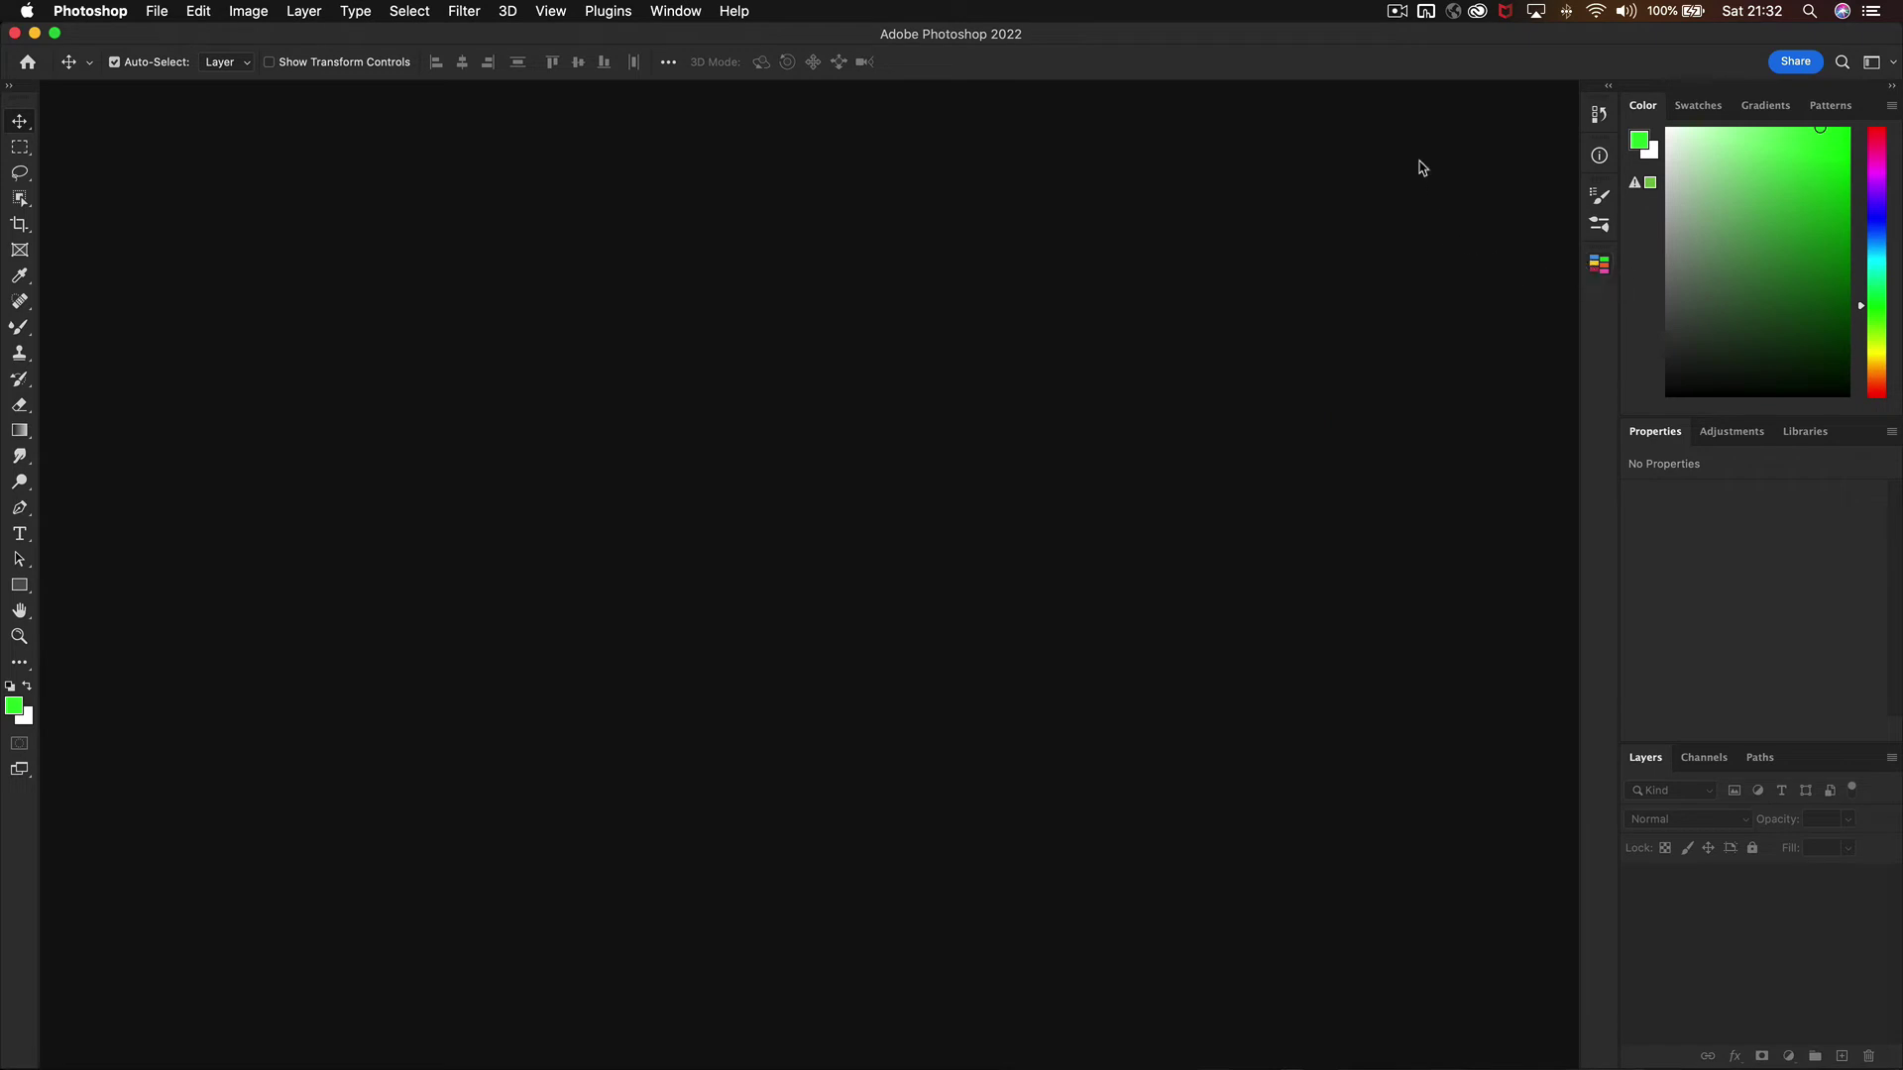